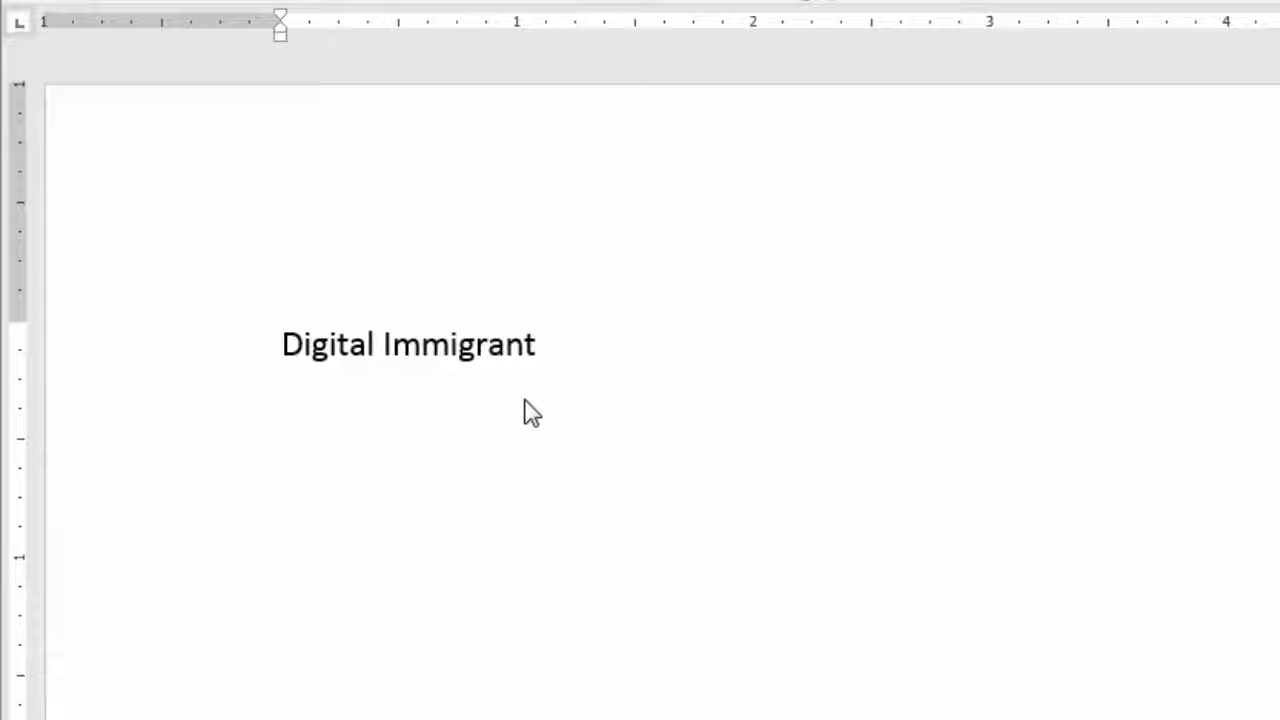
Step: Give the "Digital Immigrant" paragraph a Box border with the double-line style in the Borders and Shading settings
left_click(541, 345)
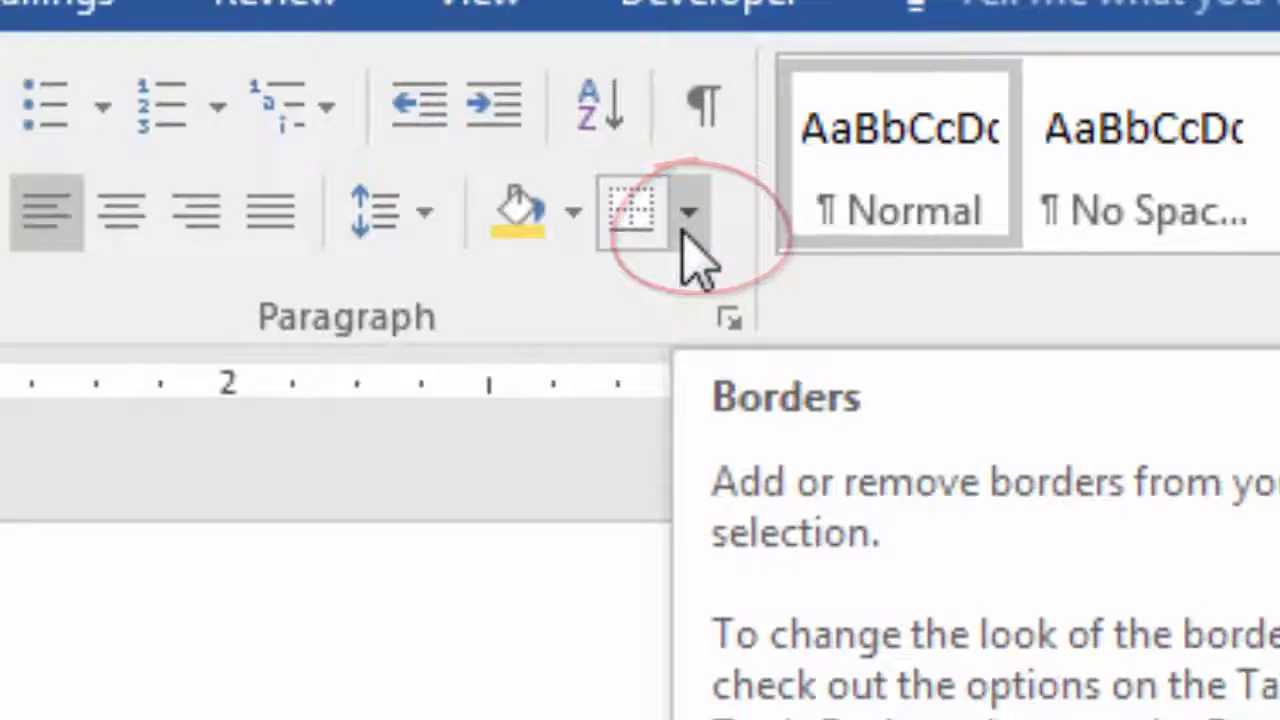
left_click(686, 220)
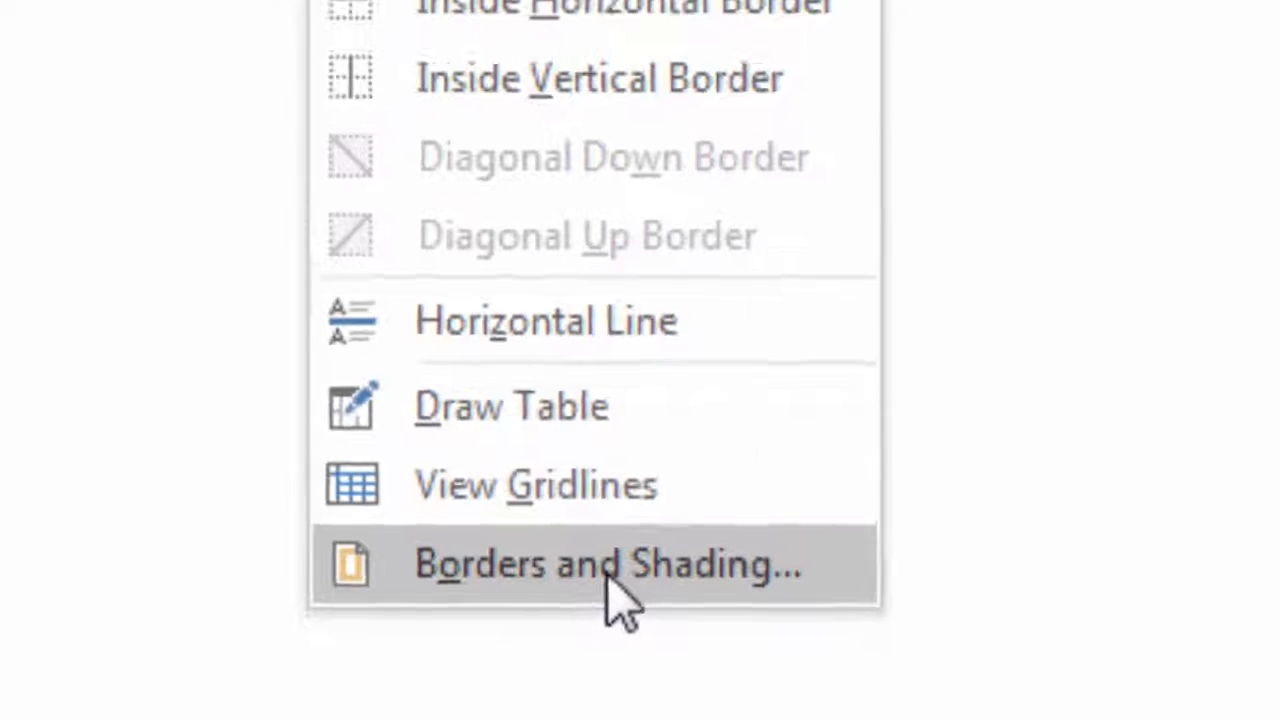
left_click(683, 565)
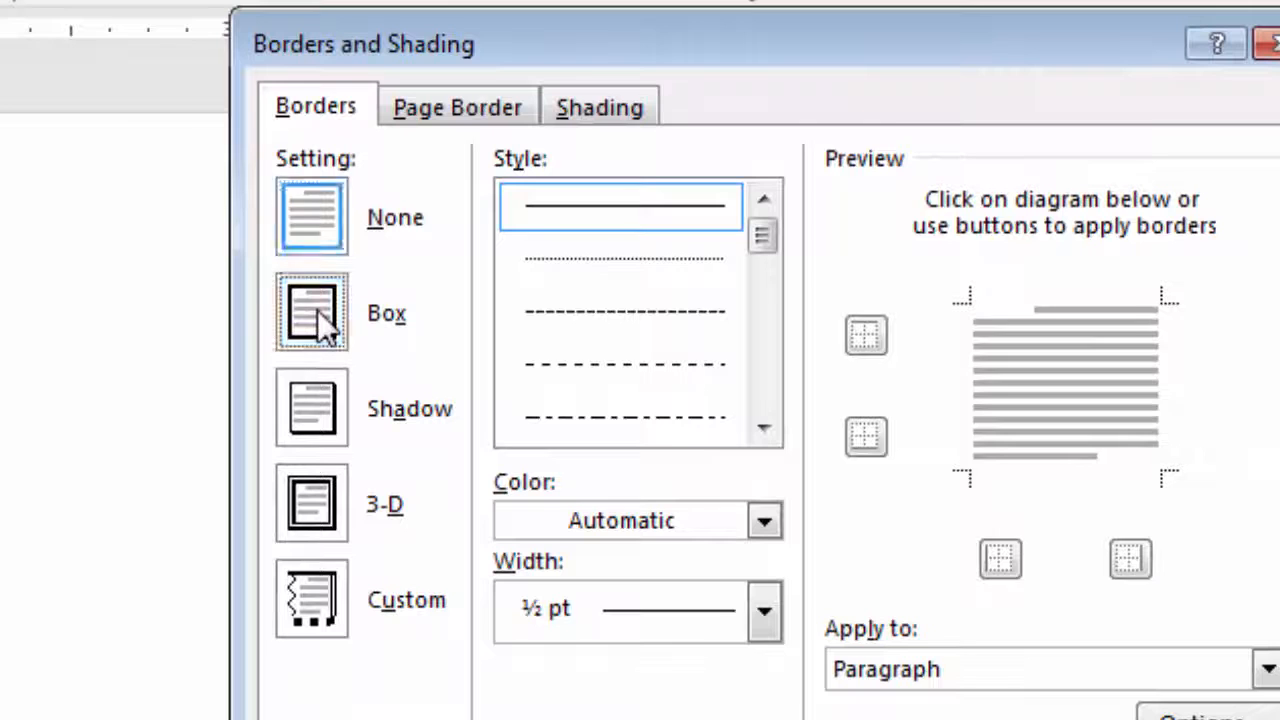
left_click(242, 392)
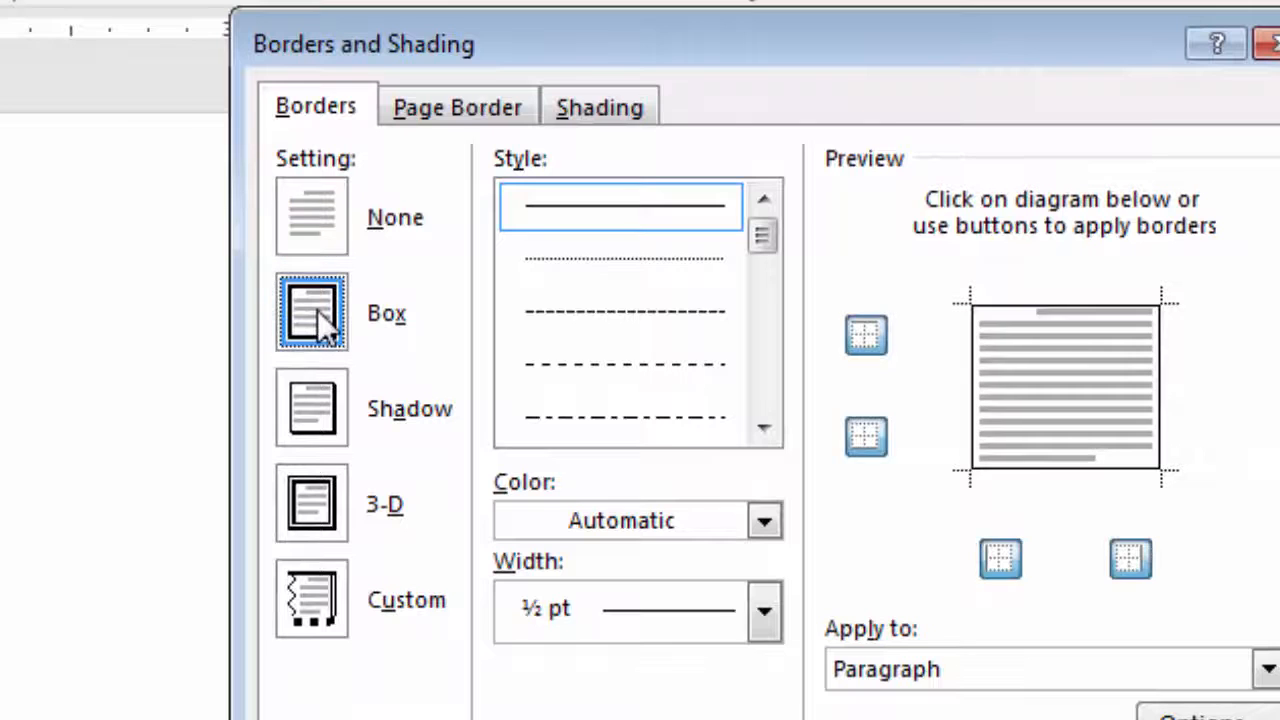
left_click_drag(767, 235, 758, 275)
left_click(669, 308)
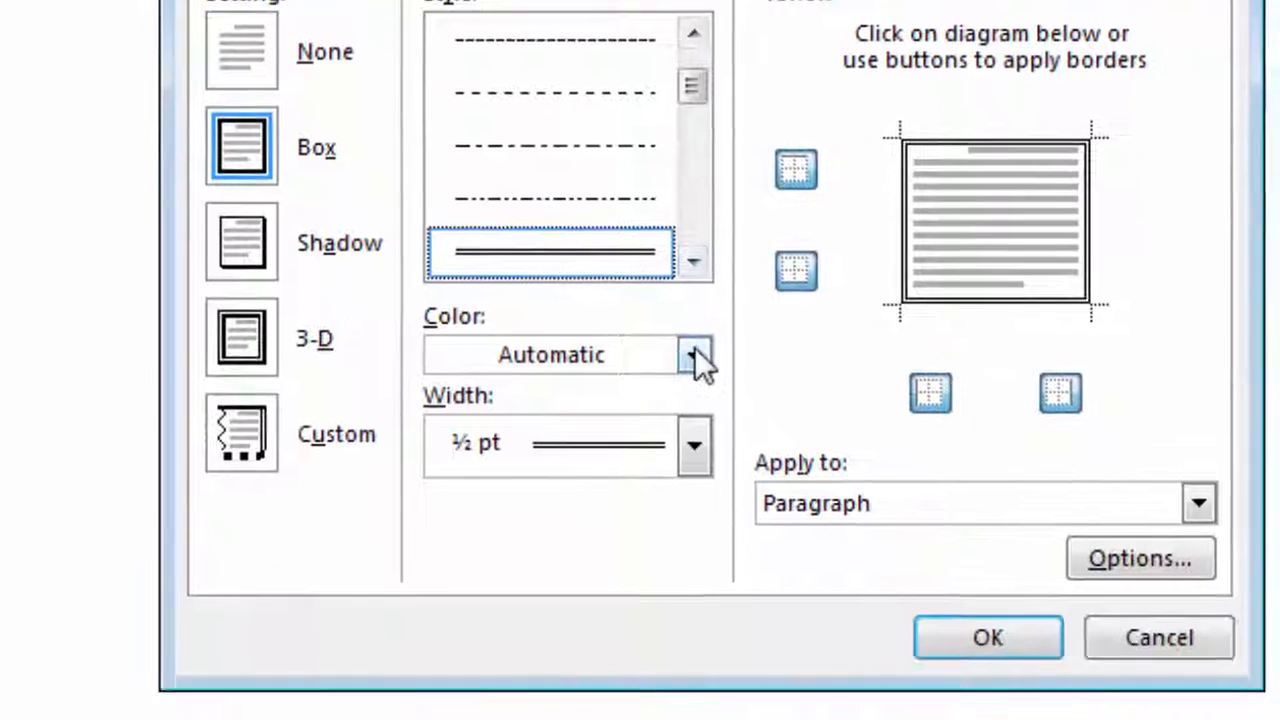
Step: Color the paragraph border Gold, Accent 4, Lighter 40%, set its width to 1 ½ pt, and apply it
left_click(716, 534)
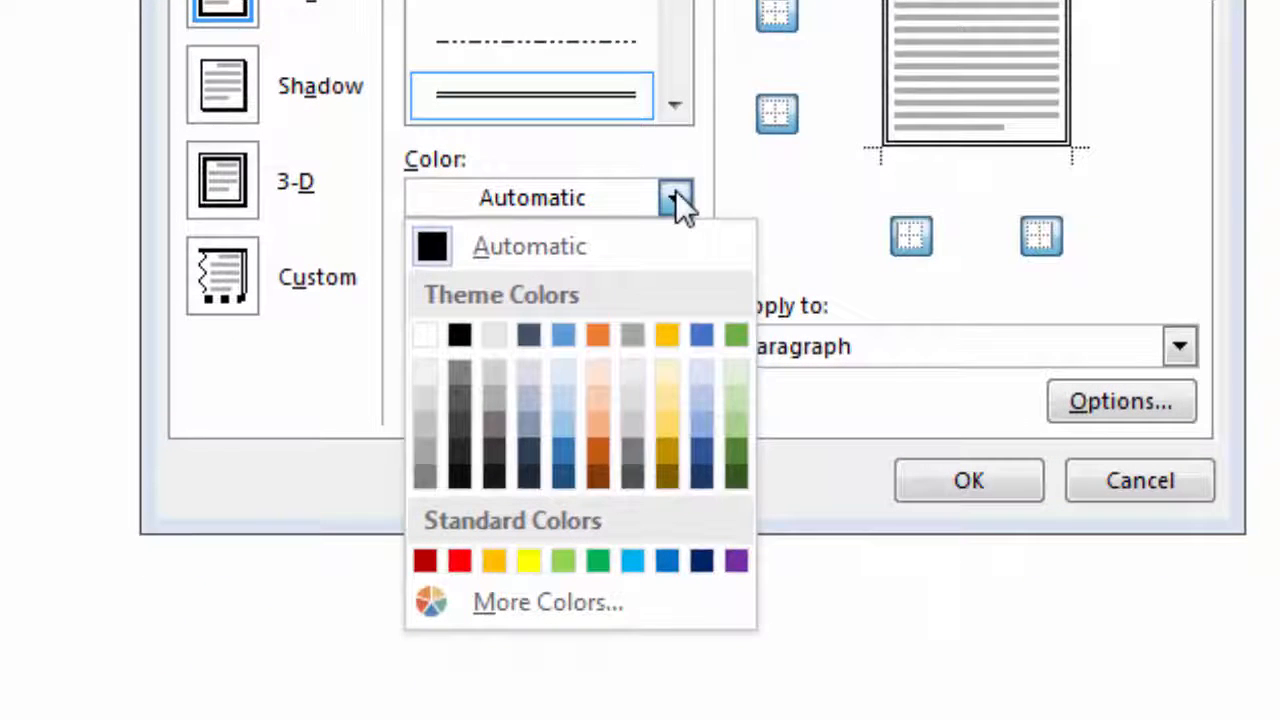
left_click(665, 426)
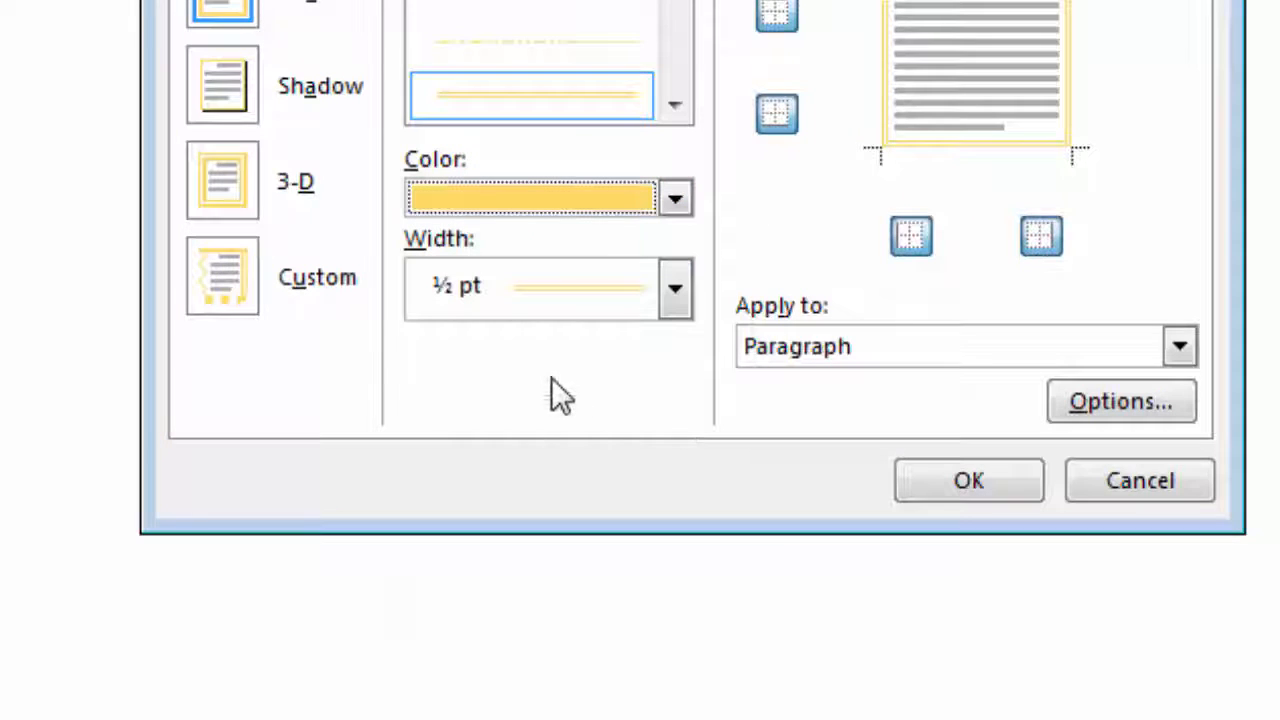
left_click(676, 294)
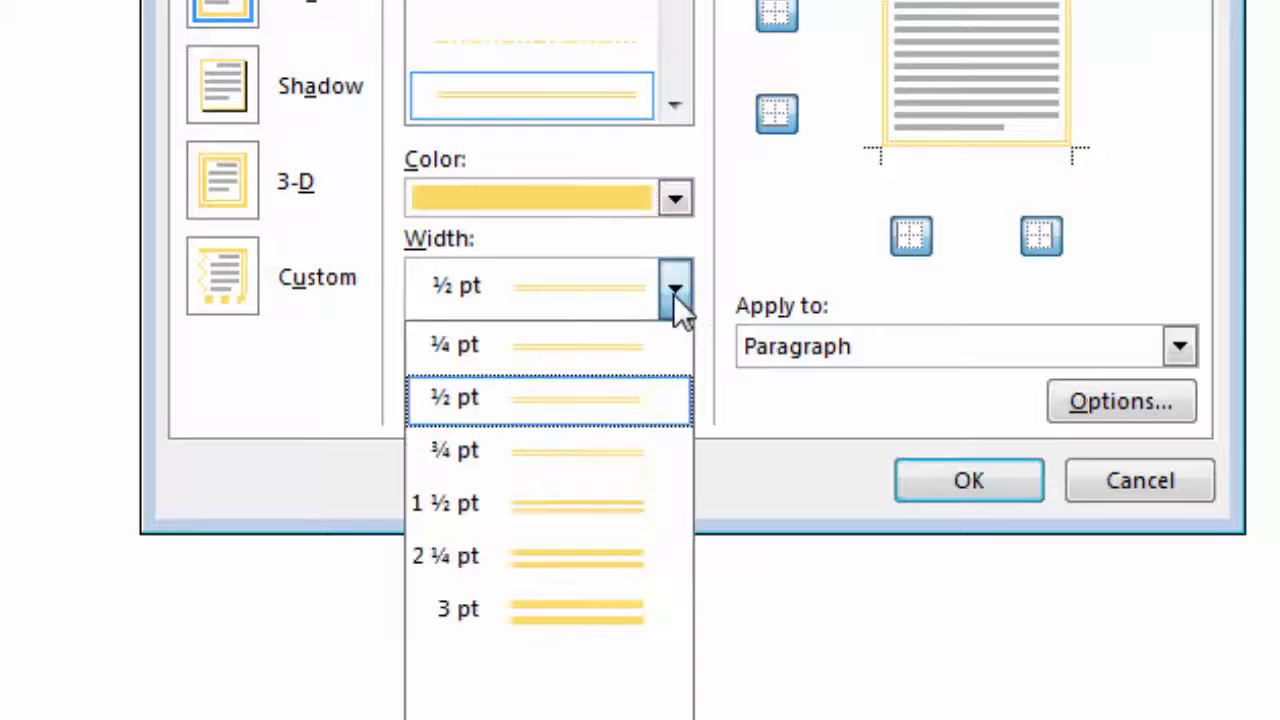
left_click(610, 506)
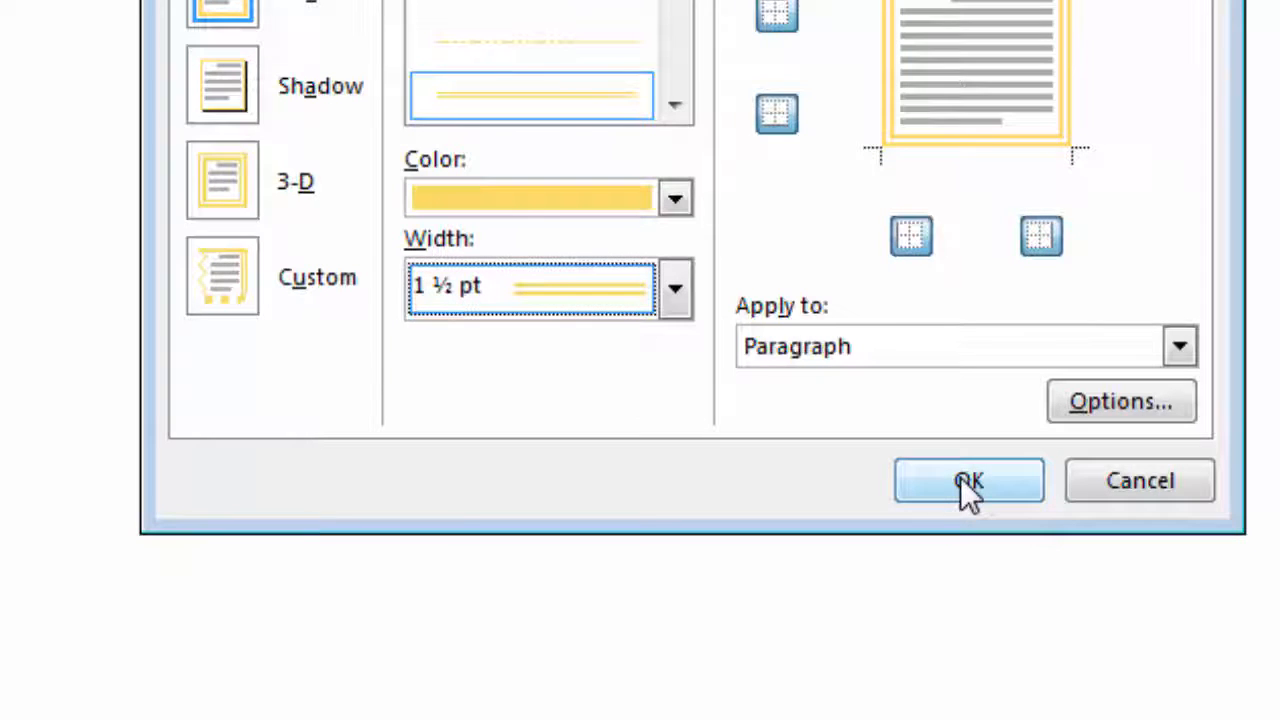
left_click(1093, 494)
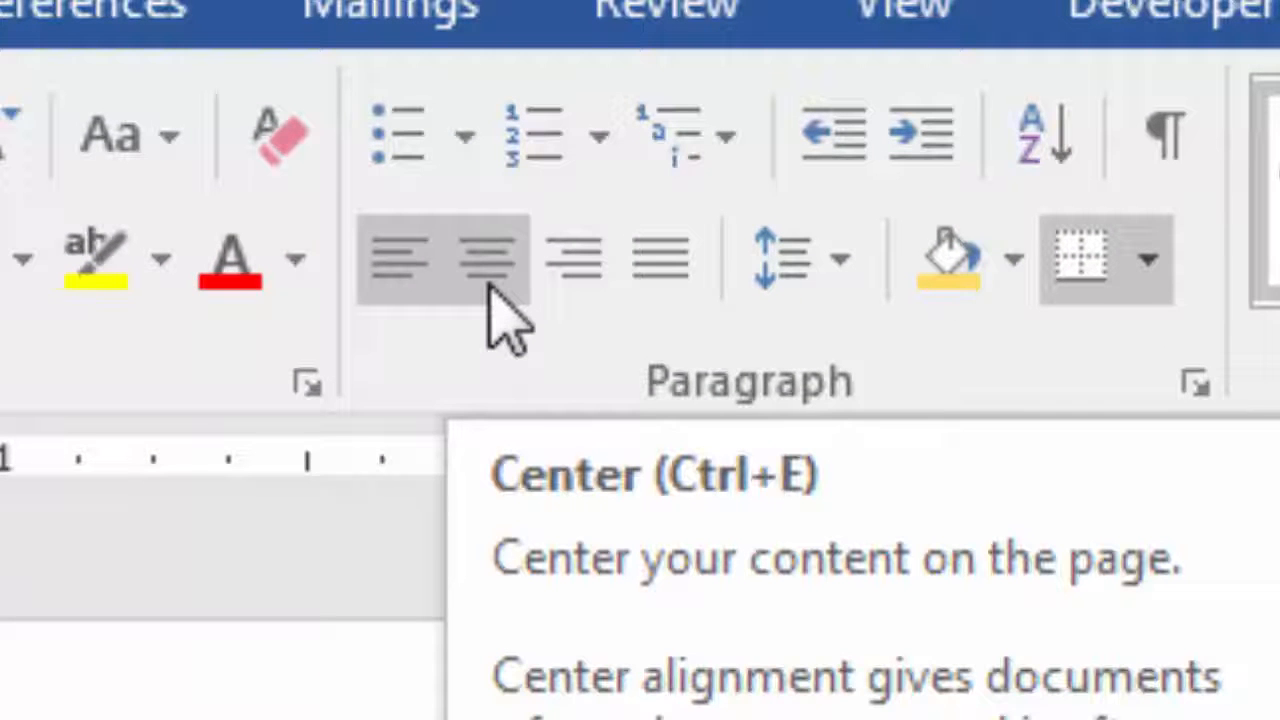
Step: Center the "Digital Immigrant" paragraph and shade it with Gold, Accent 4, Lighter 40%
left_click(490, 285)
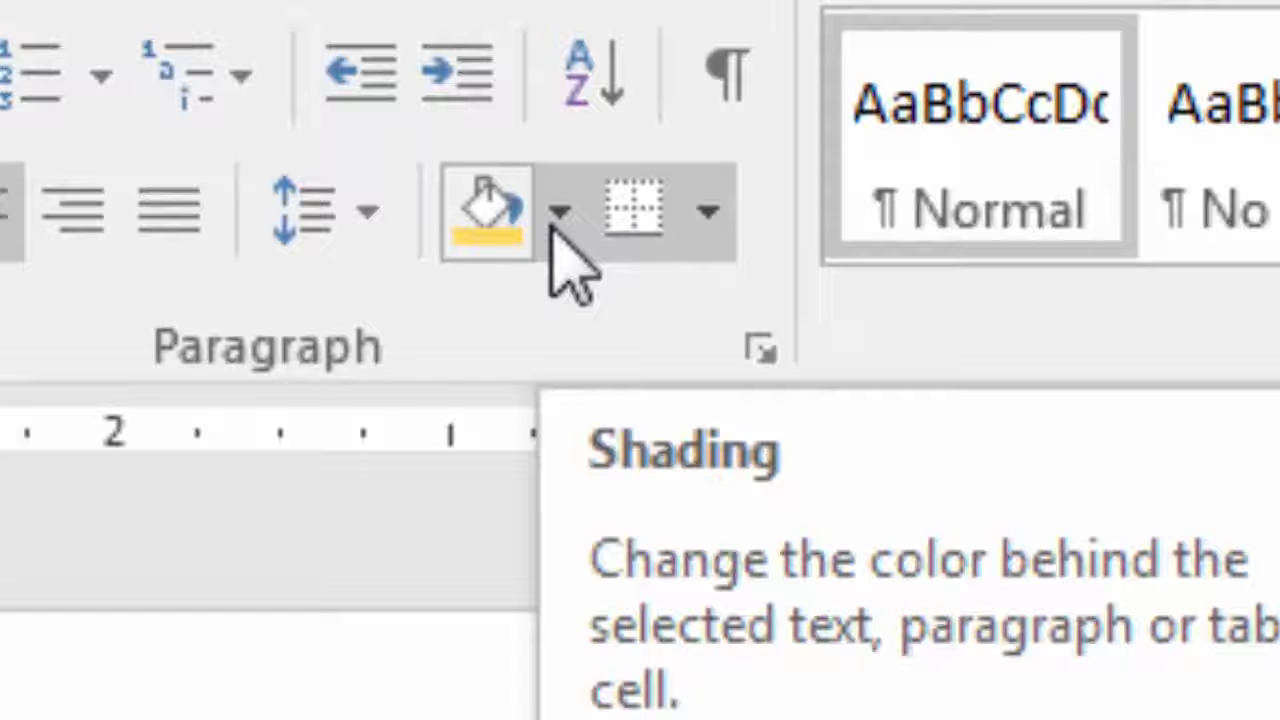
left_click(558, 214)
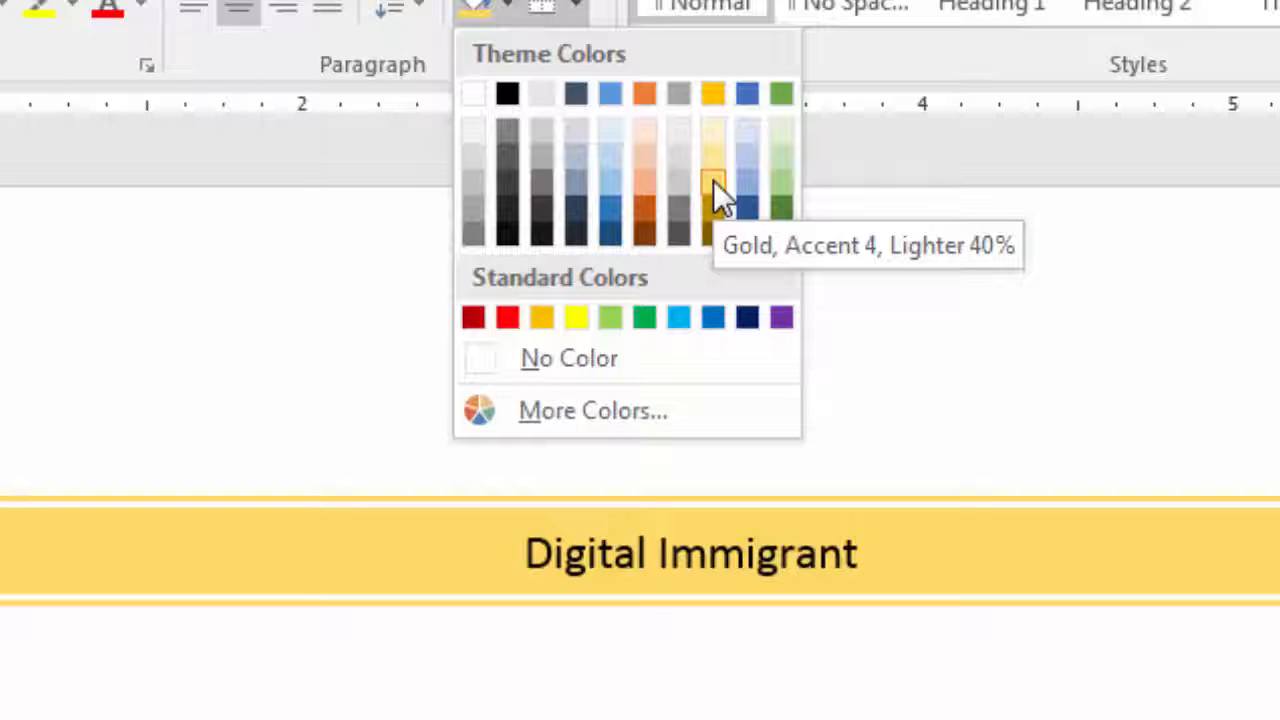
left_click(713, 180)
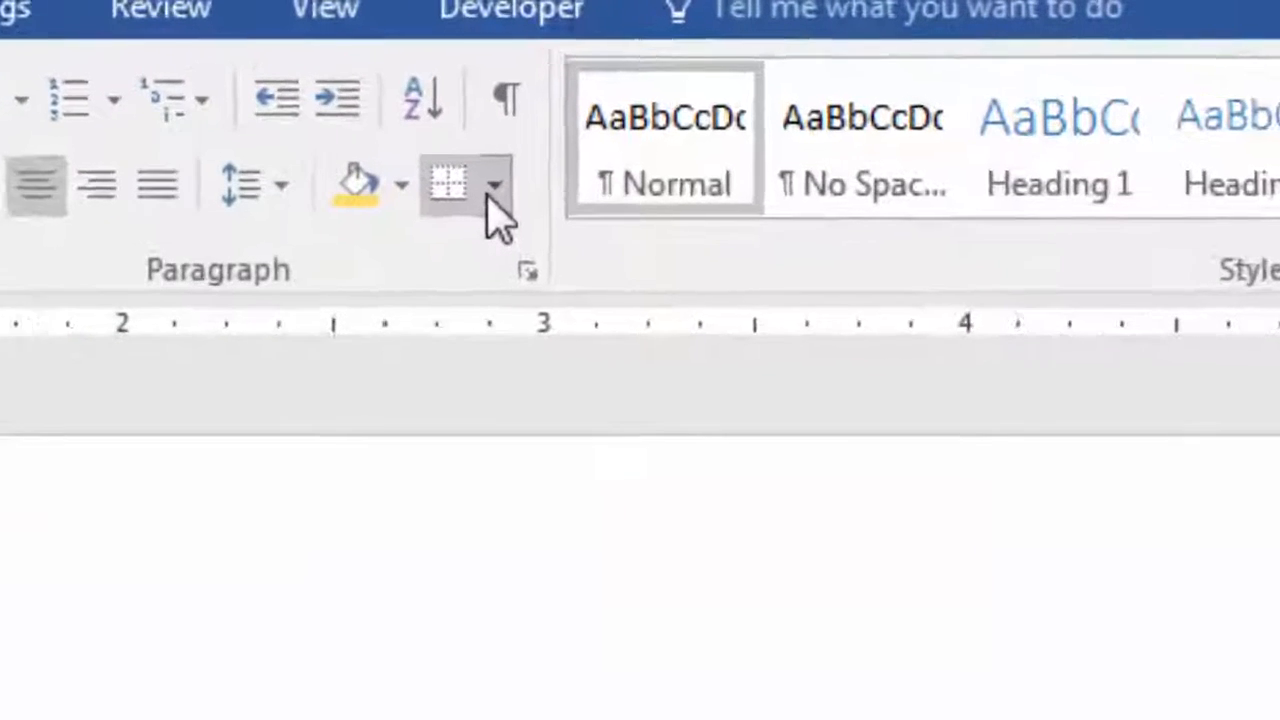
Step: Set up a Box page border with the double-line style in the lighter gold color that matches the heading
left_click(487, 230)
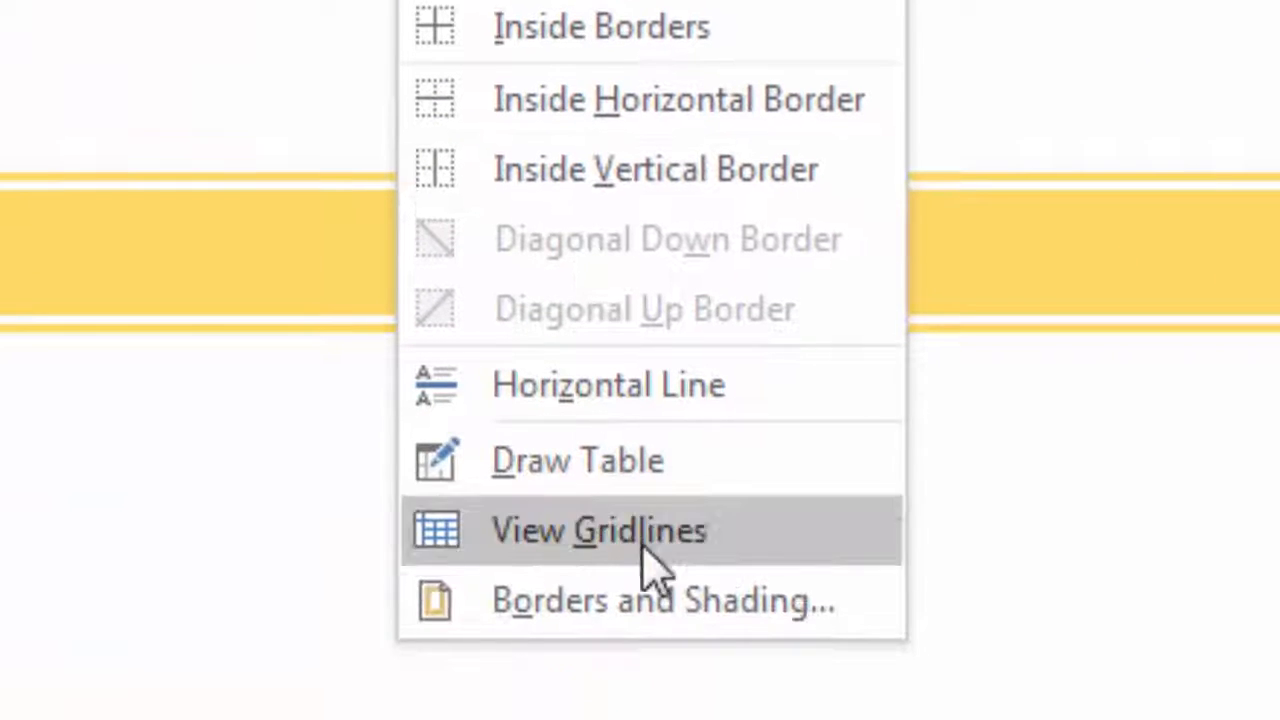
left_click(668, 605)
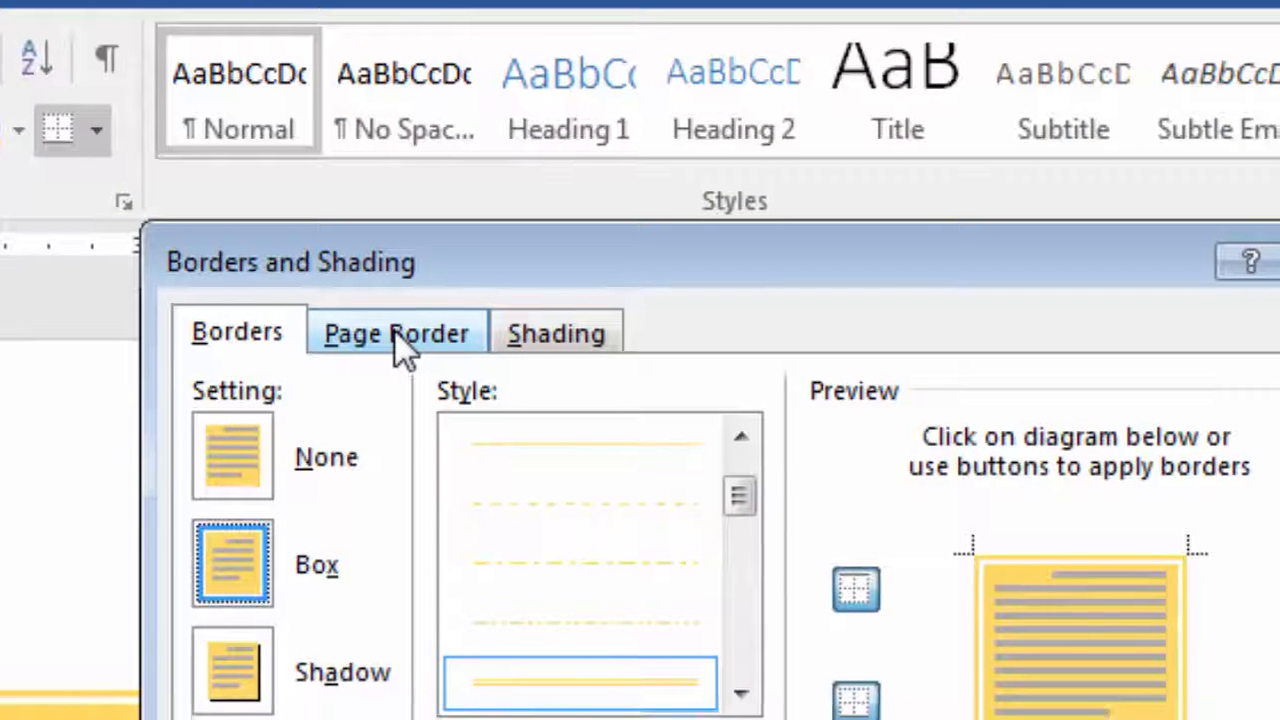
left_click(404, 350)
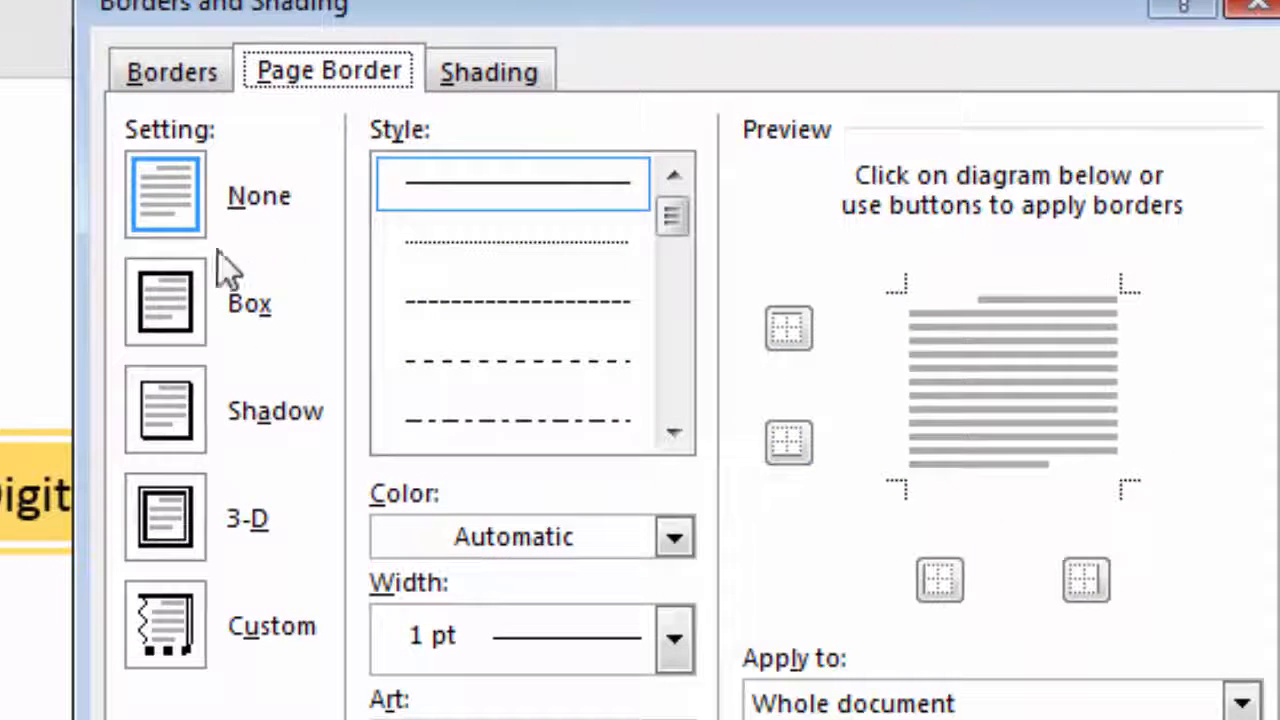
left_click(170, 318)
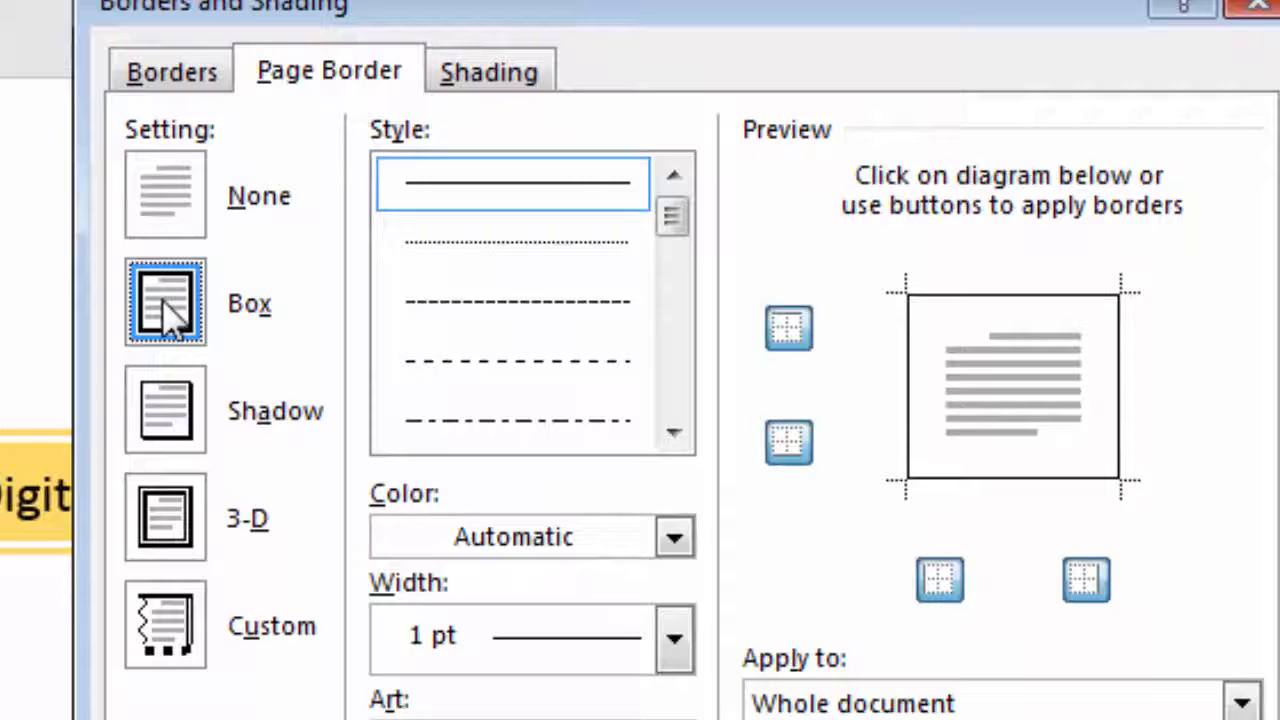
left_click(683, 245)
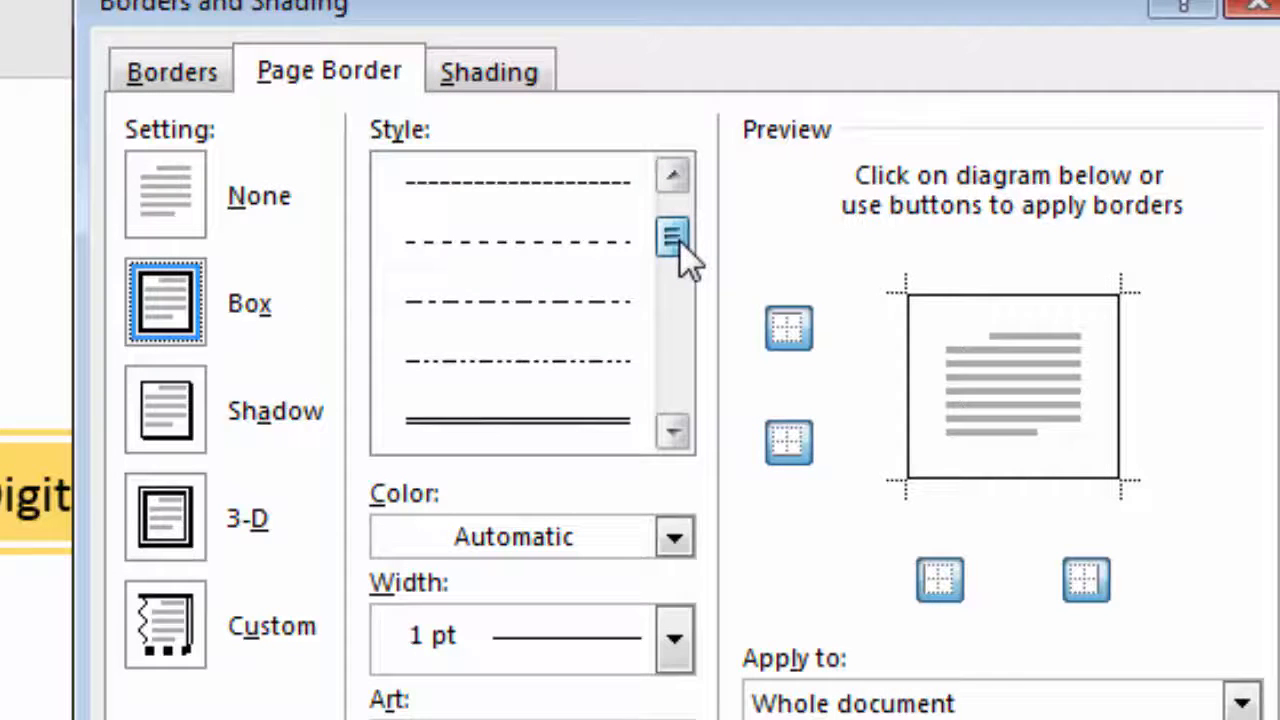
left_click(600, 362)
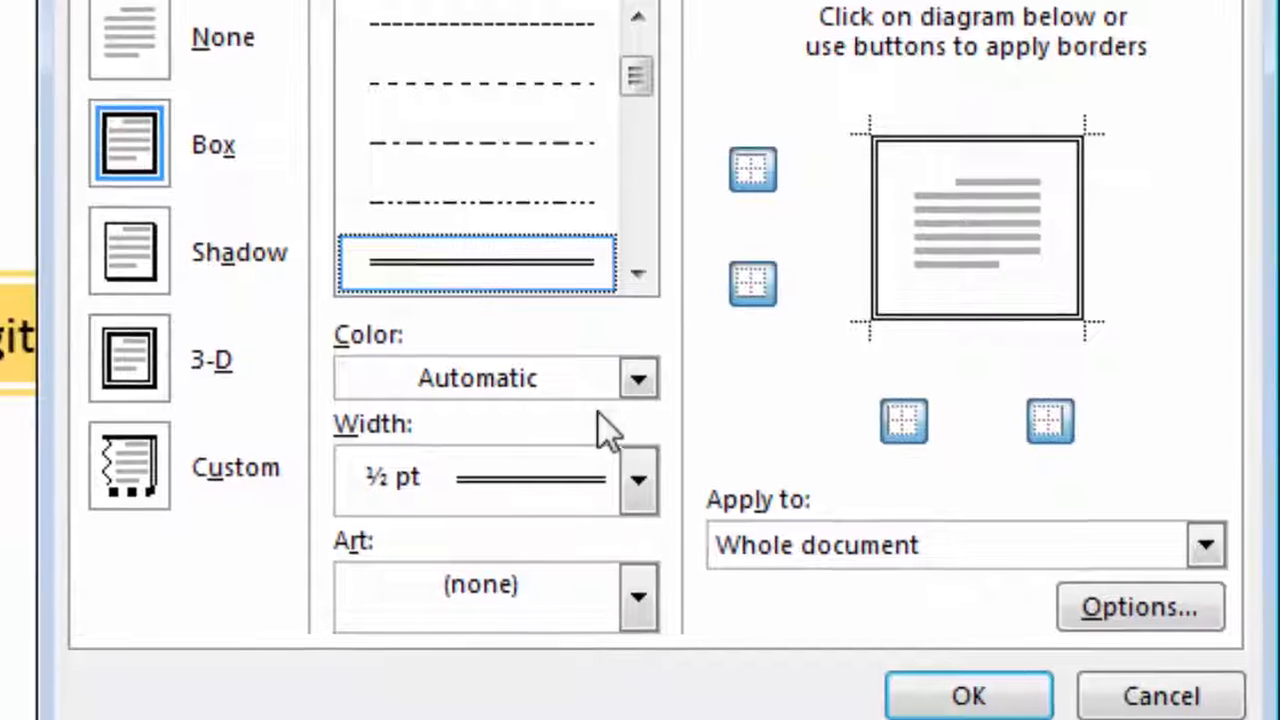
left_click(641, 381)
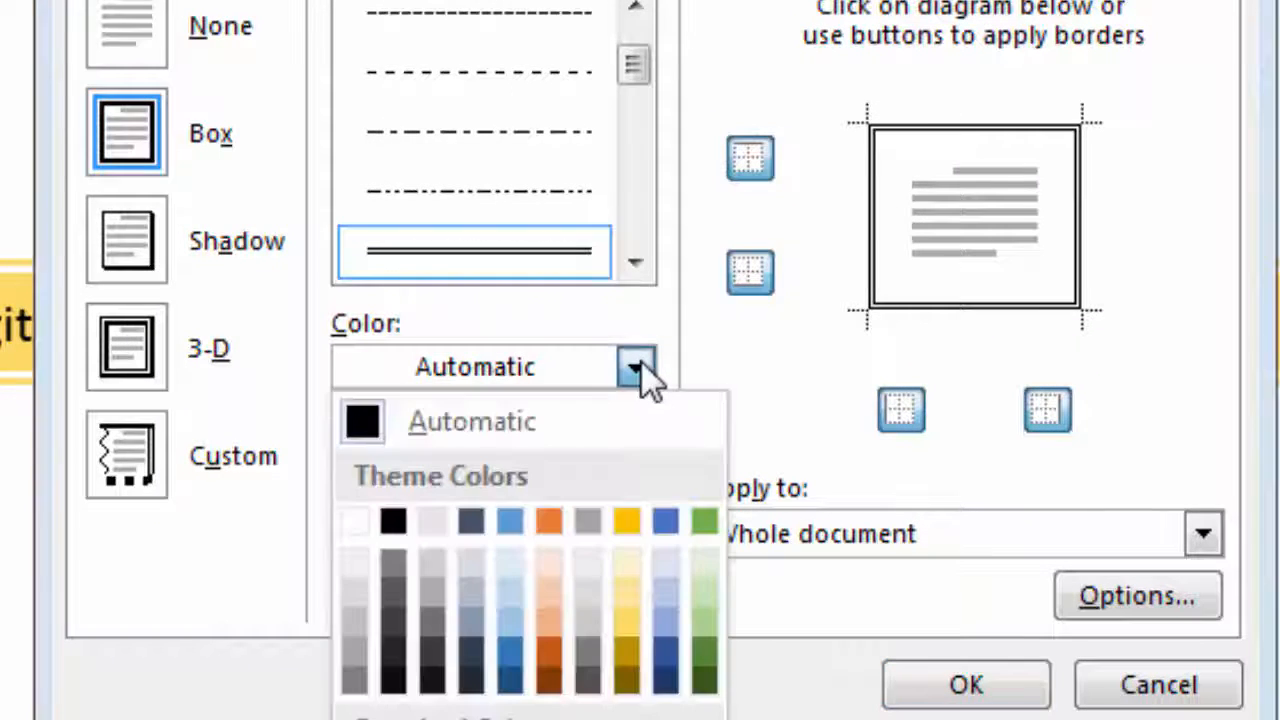
left_click(627, 625)
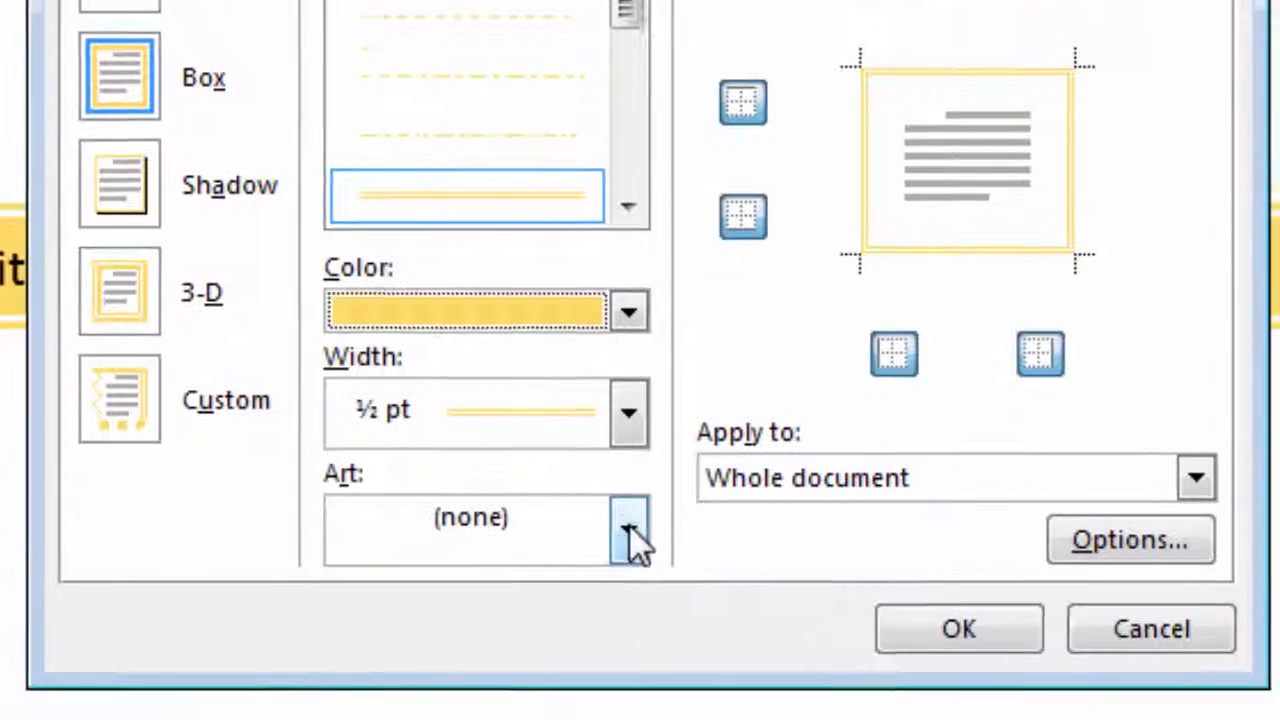
Step: Browse the page border art patterns, leave the art at (none), and apply the border to the whole document
left_click(630, 532)
left_click_drag(630, 618, 630, 674)
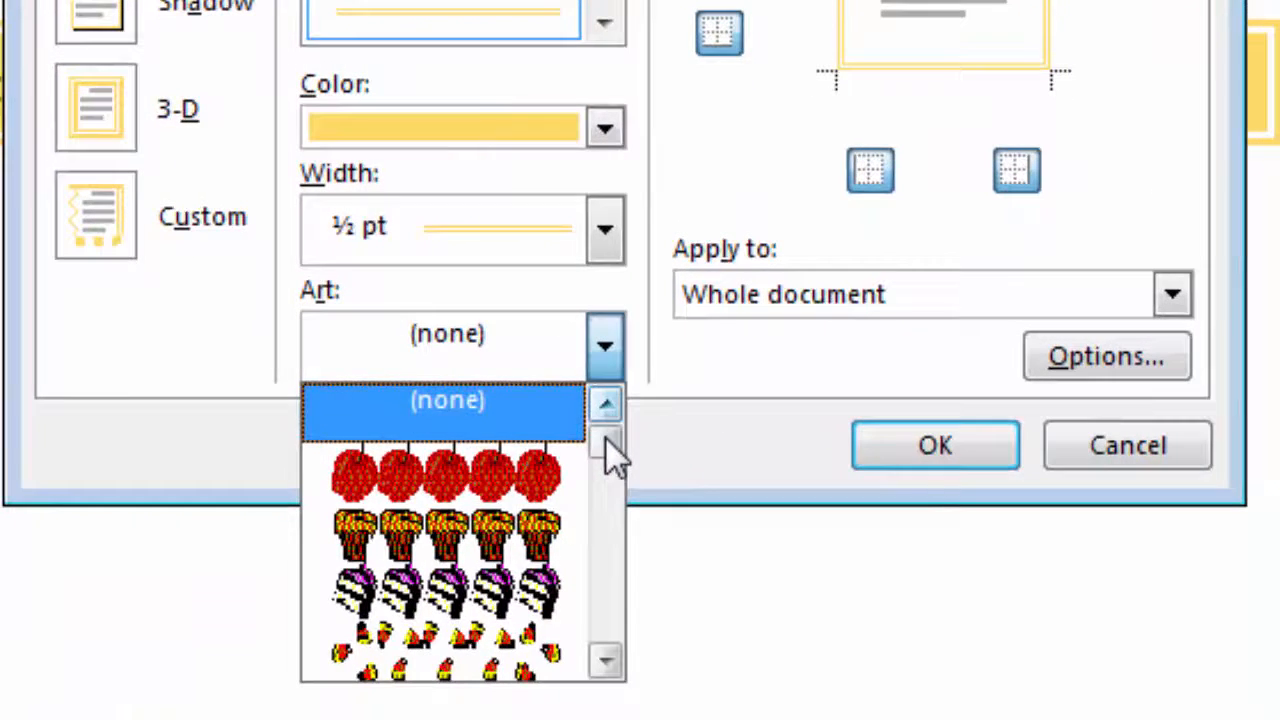
left_click_drag(609, 568, 660, 434)
left_click(684, 380)
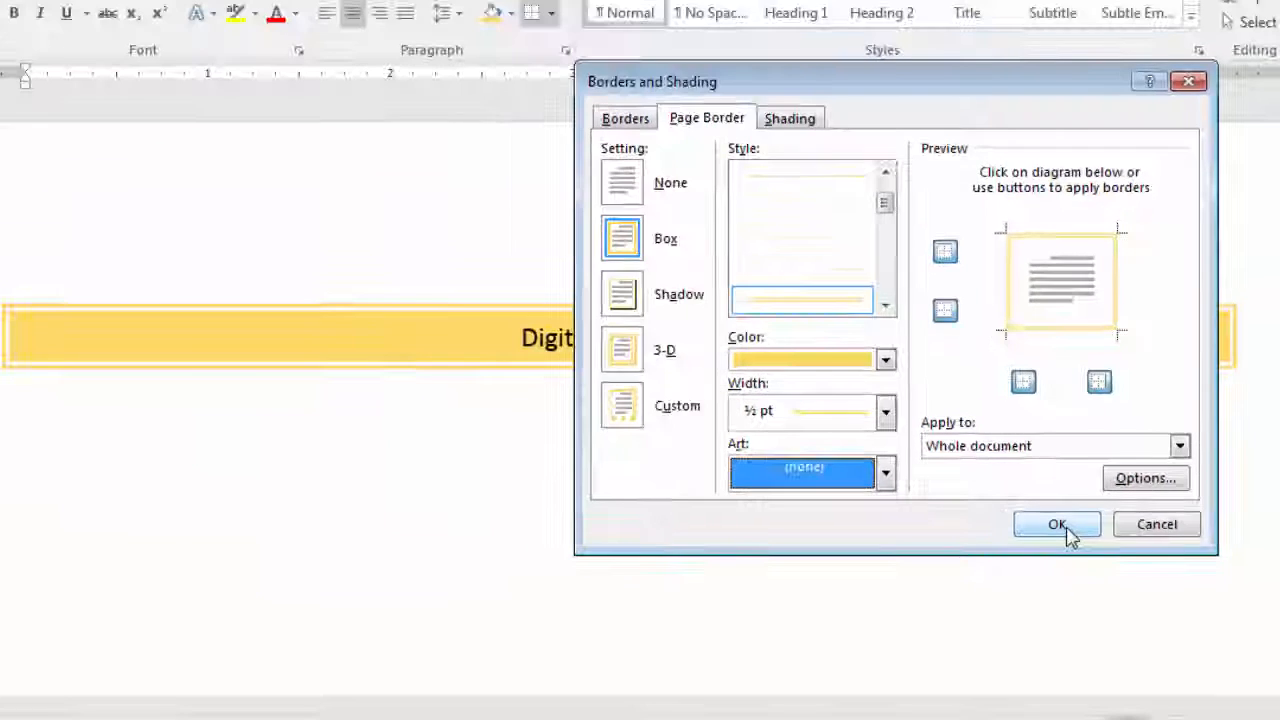
left_click(935, 445)
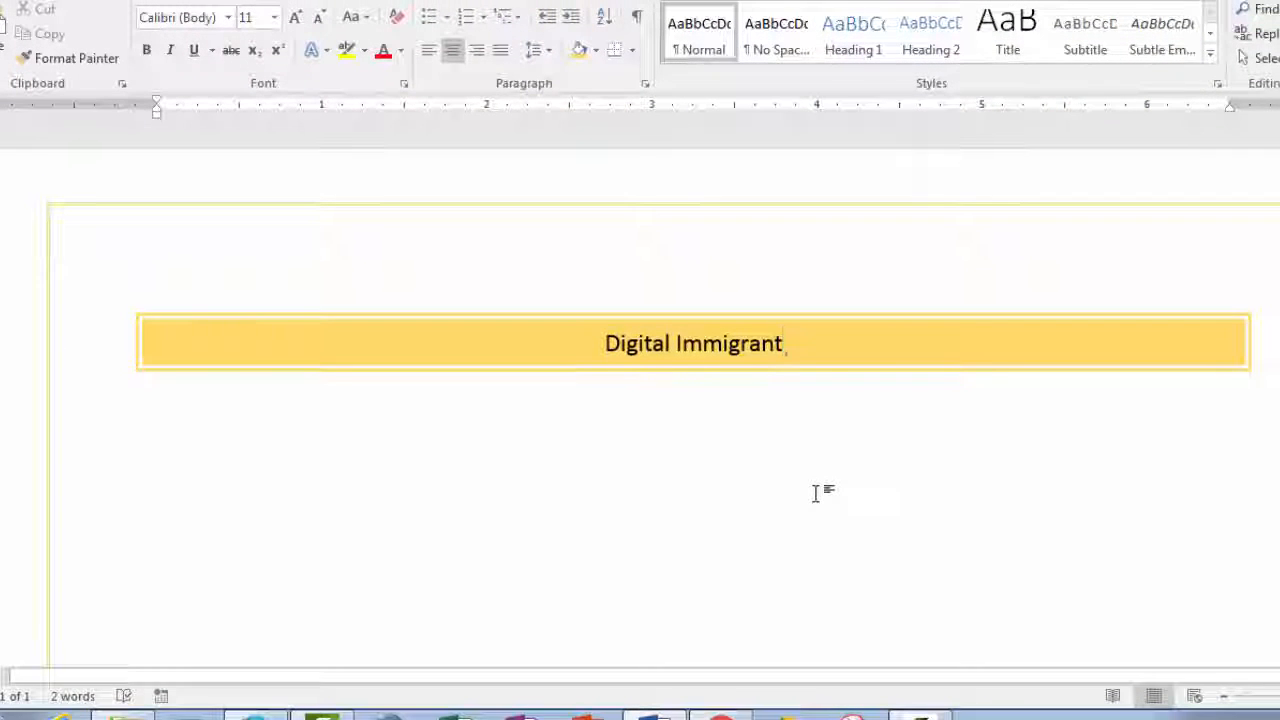
Step: Increase the bottom margin of the page border in the Border and Shading Options and apply the change
scroll(815, 492, "down", 5)
scroll(815, 492, "up", 5)
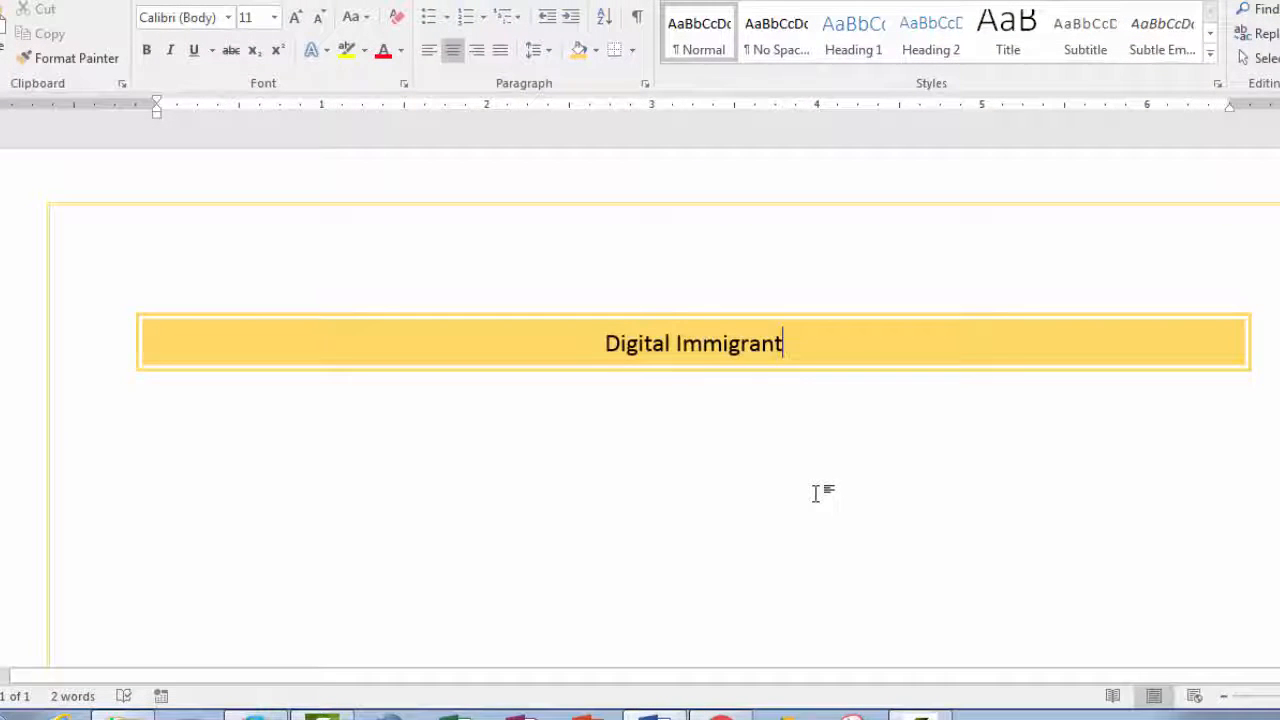
scroll(815, 492, "down", 4)
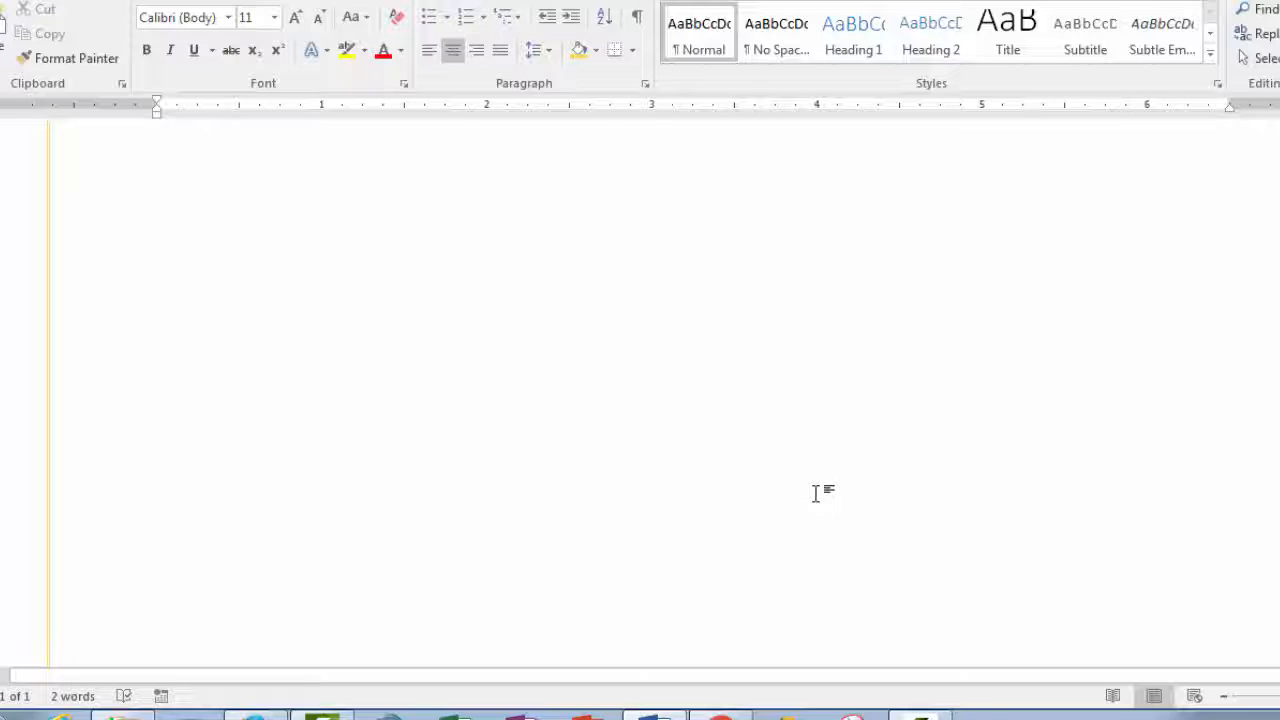
scroll(815, 492, "down", 3)
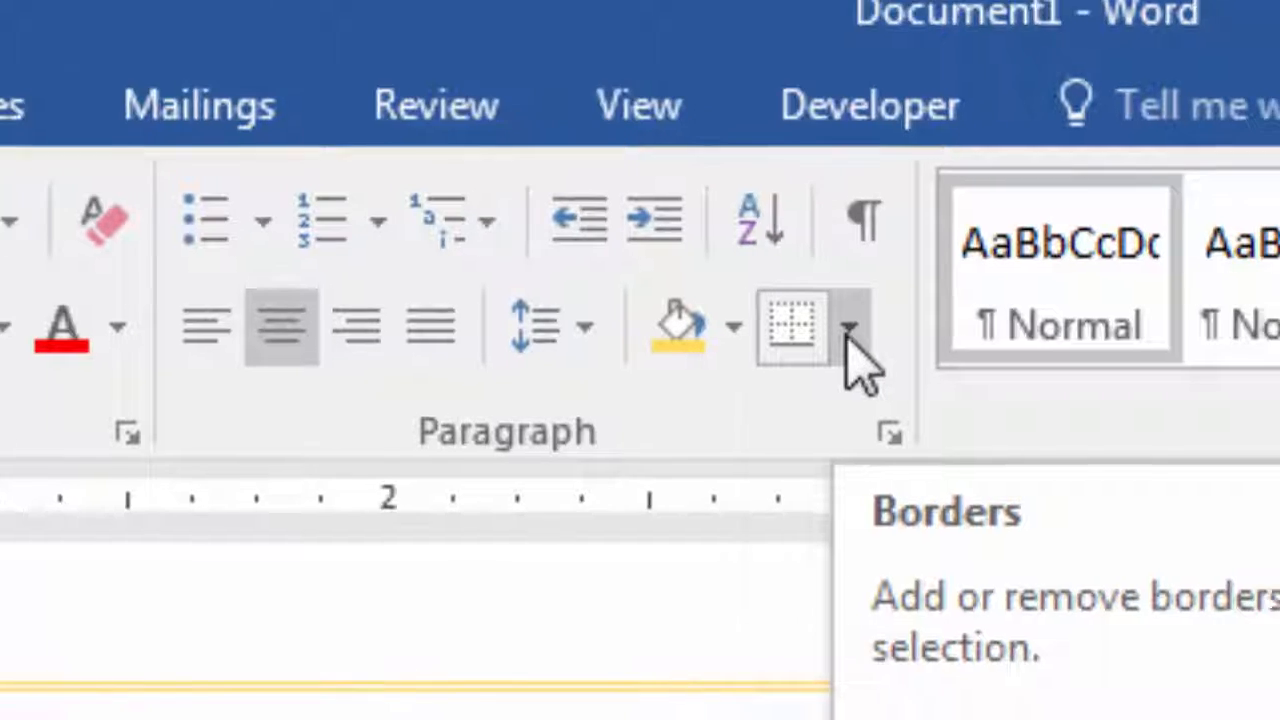
left_click(868, 345)
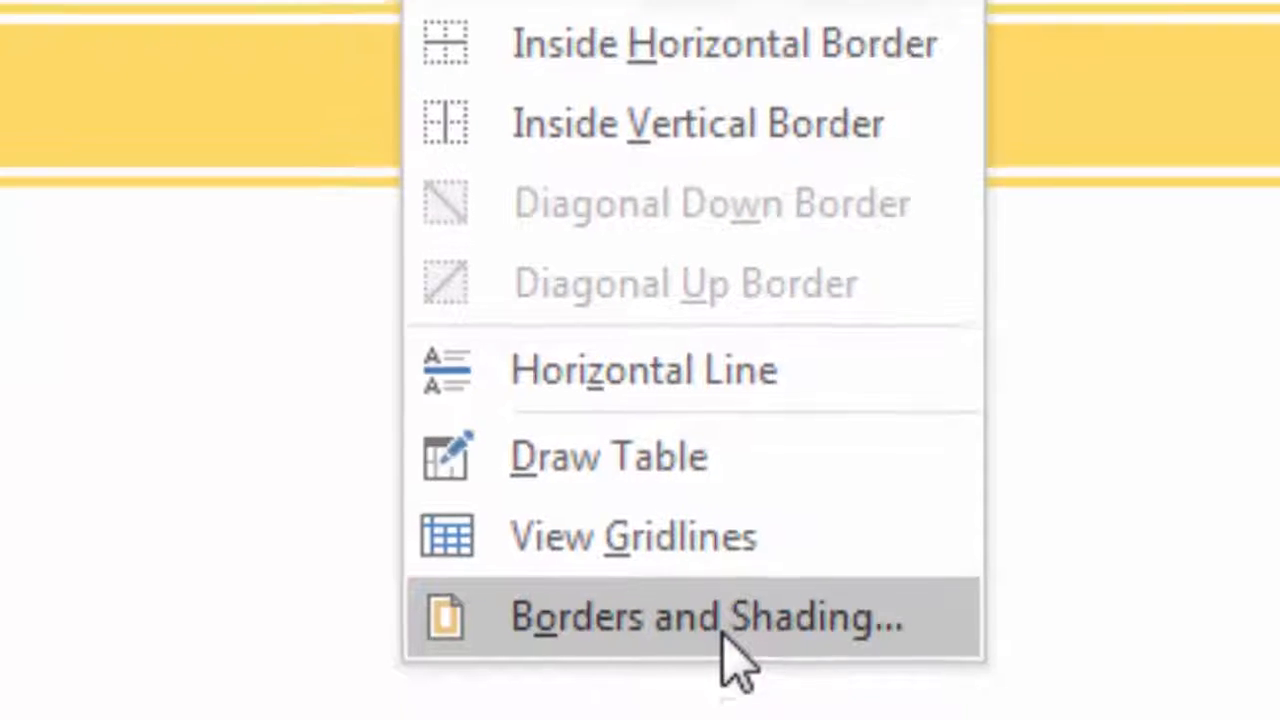
left_click(726, 640)
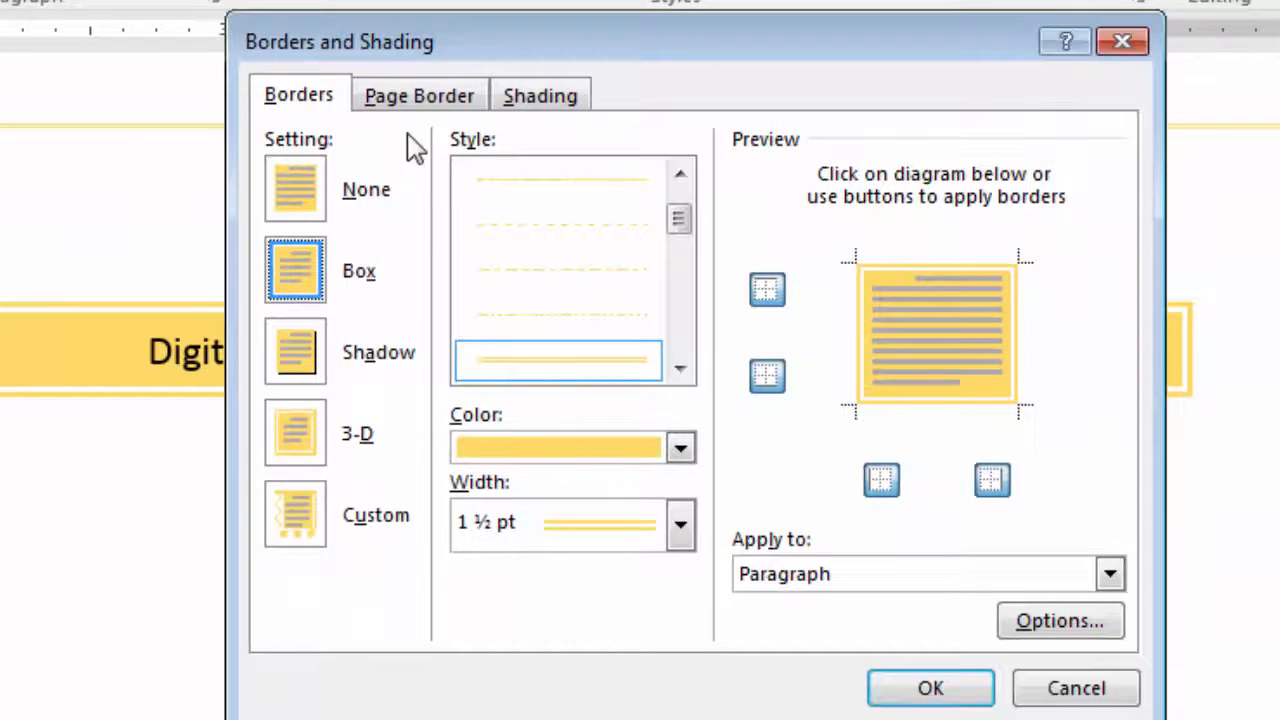
left_click(420, 98)
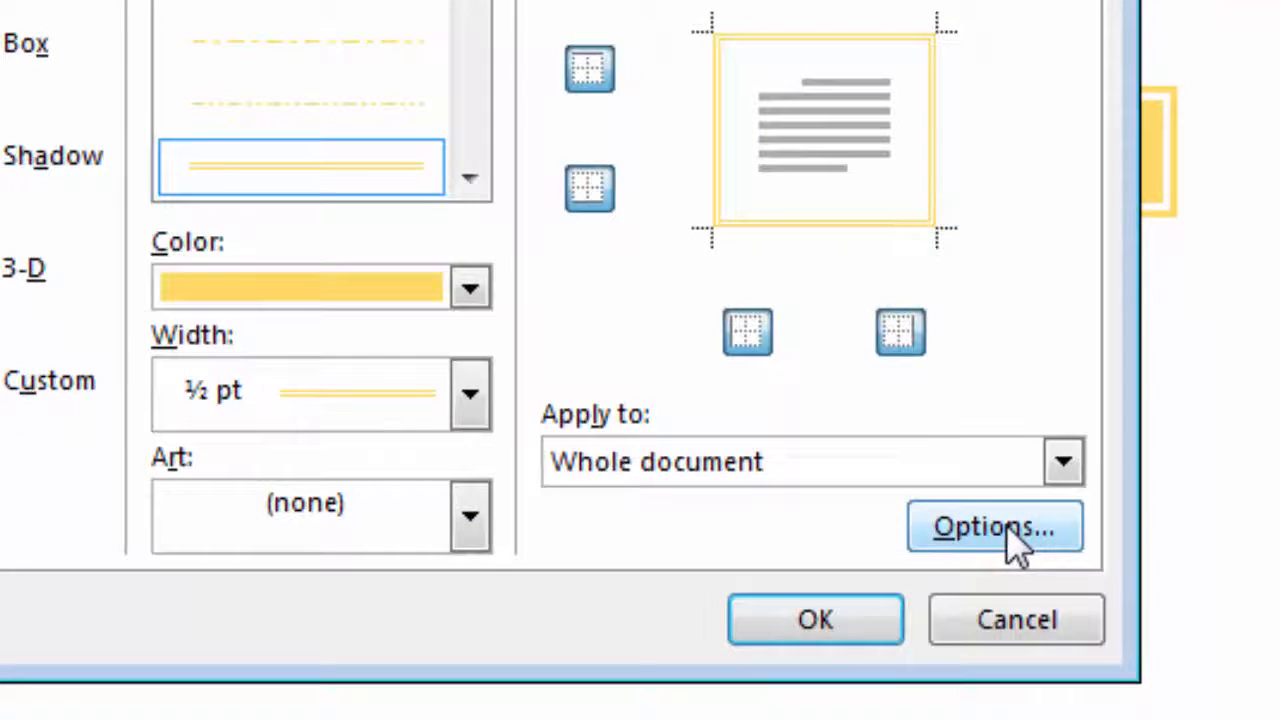
left_click(1005, 535)
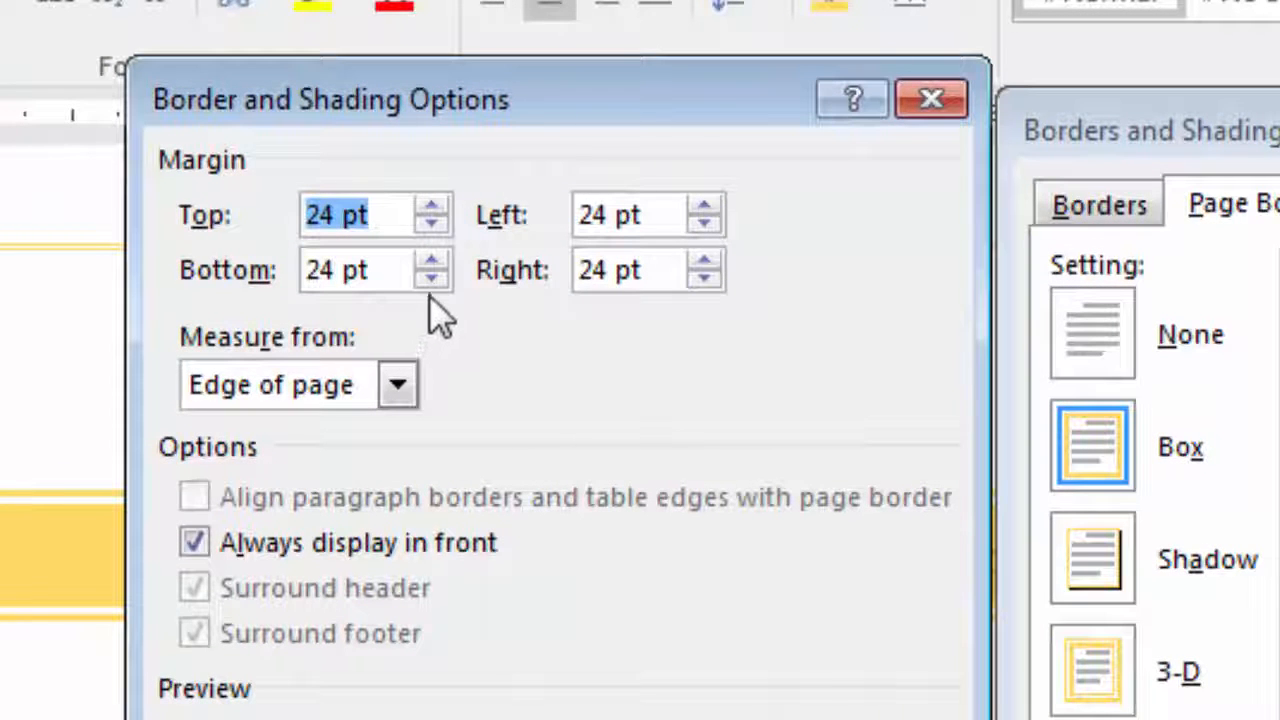
left_click(431, 264)
left_click(431, 264)
left_click(431, 264)
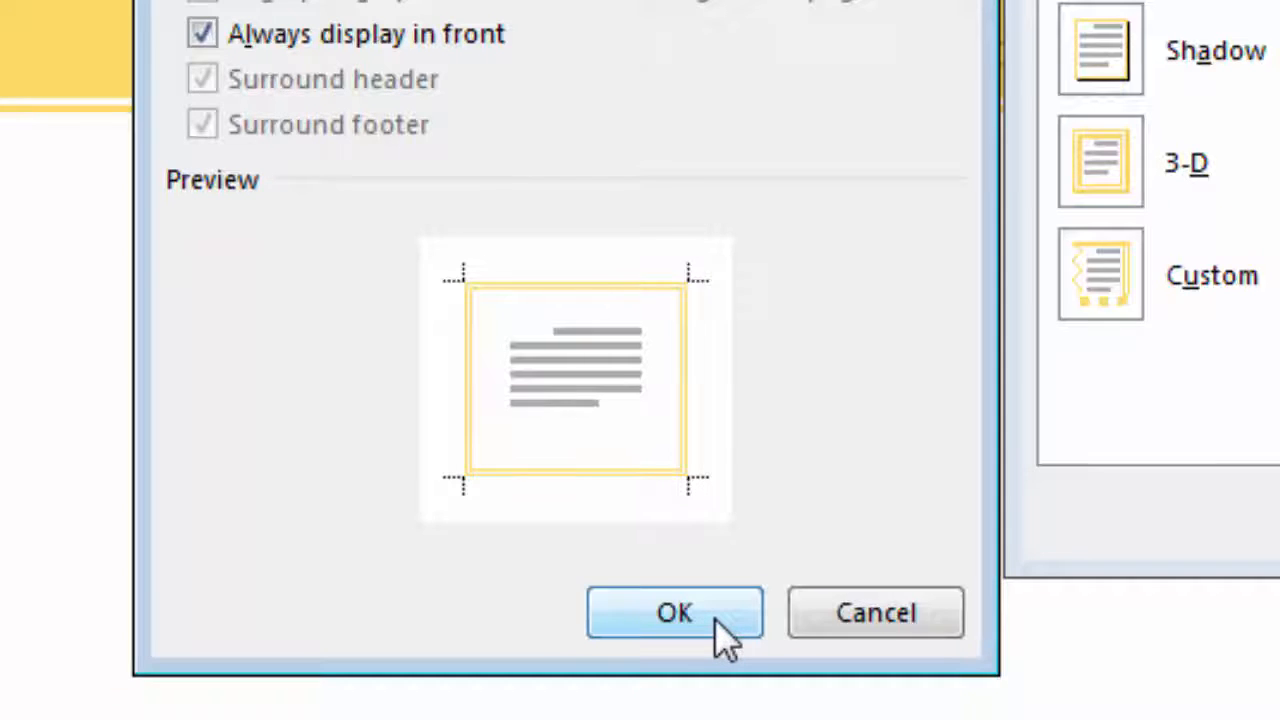
left_click(716, 618)
left_click(955, 608)
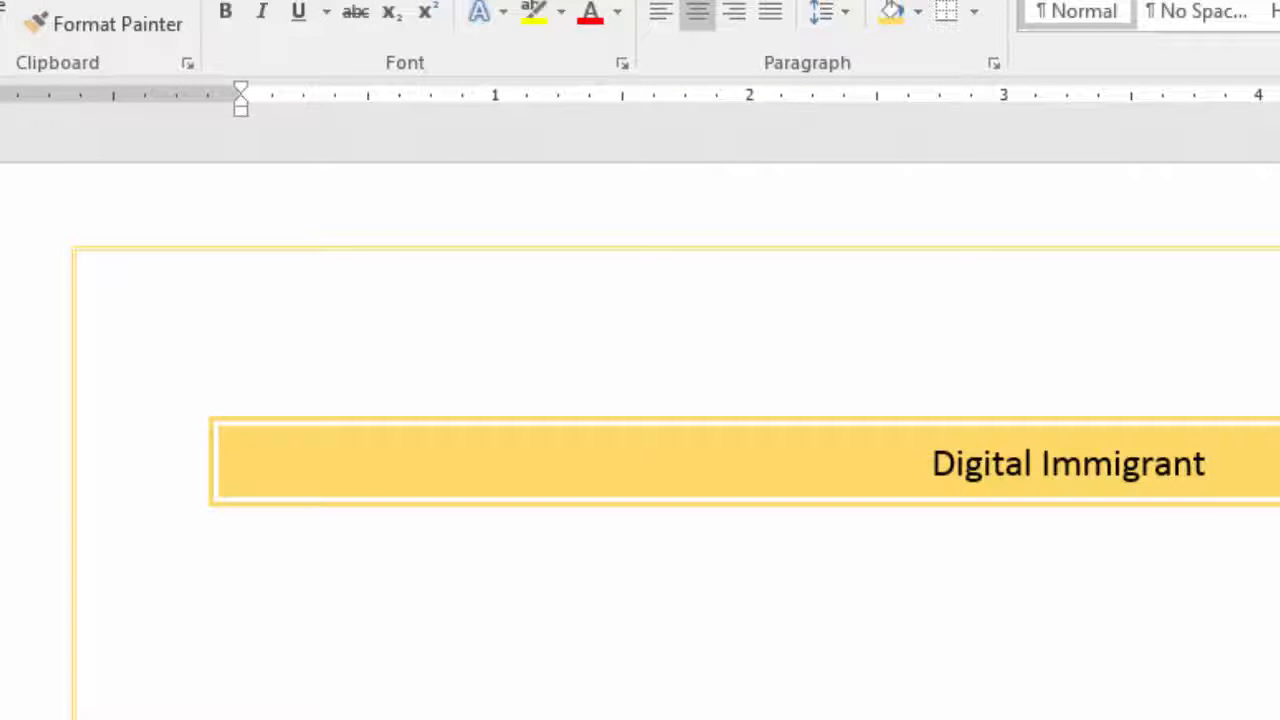
Step: Reopen the page border's margin options and set the top and bottom margins to 31 pt, measured from the edge of page
scroll(640, 418, "down", 5)
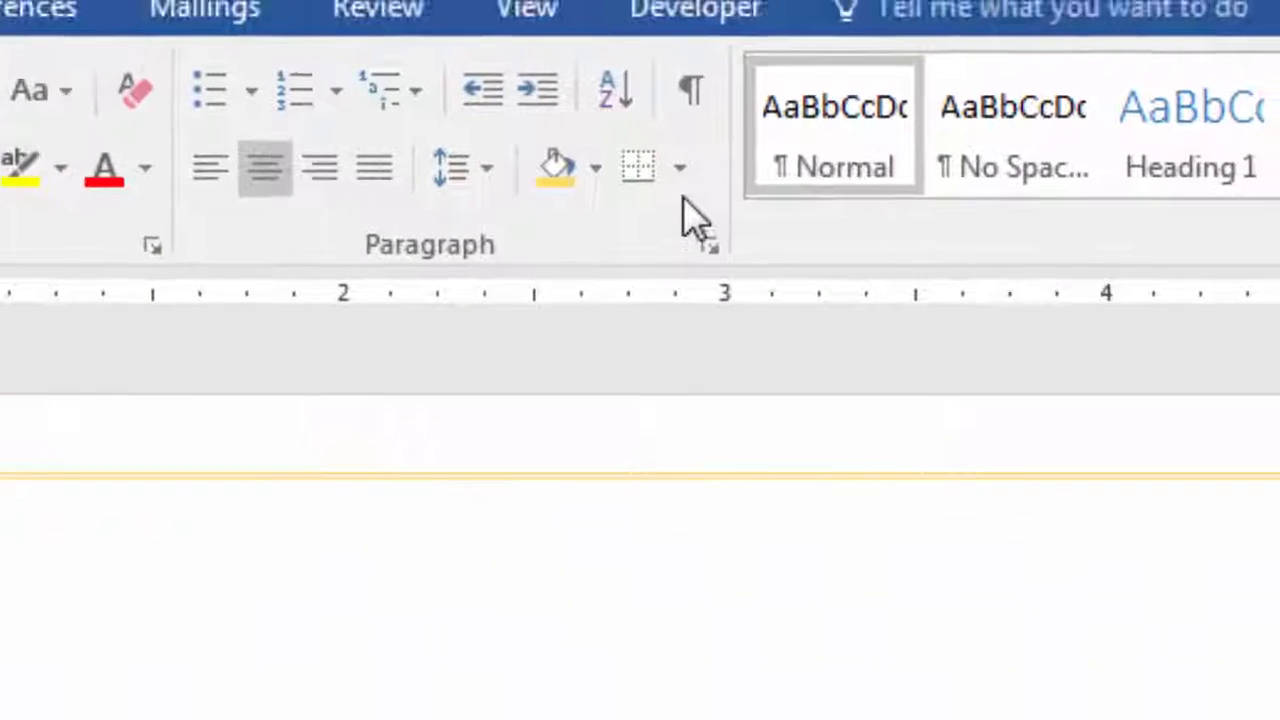
left_click(846, 87)
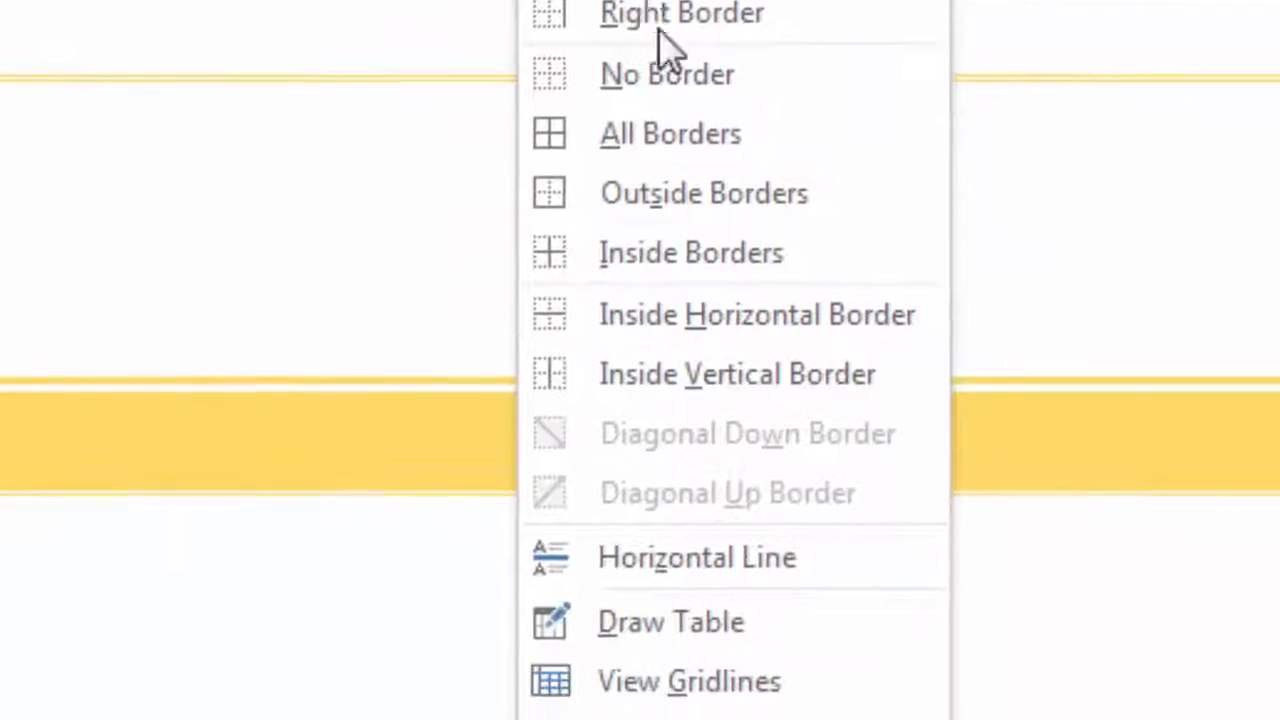
left_click(748, 640)
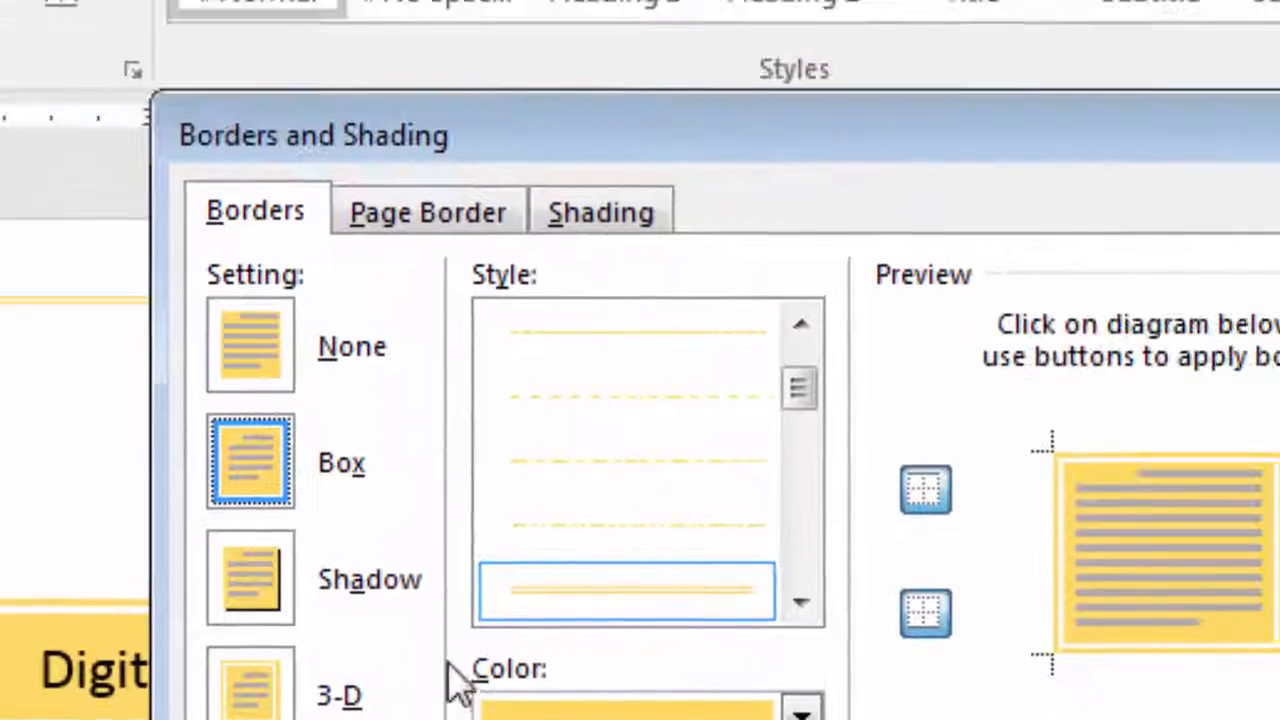
left_click(440, 215)
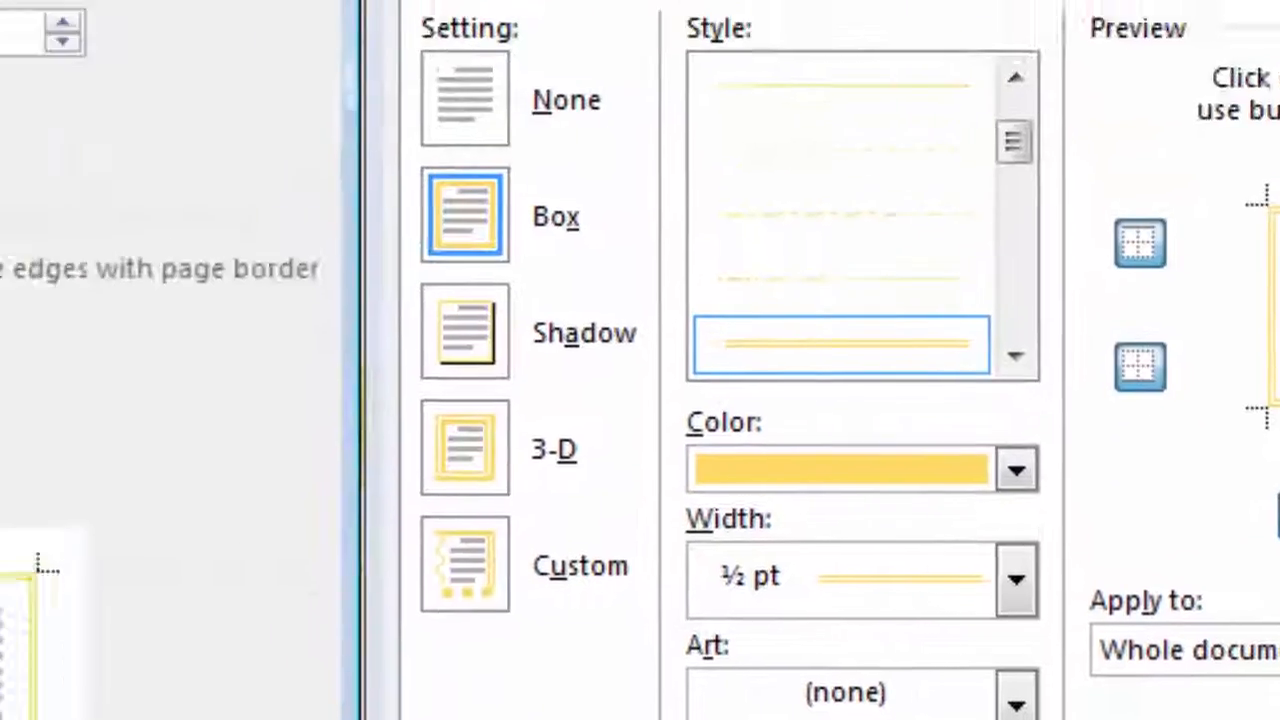
left_click(1030, 532)
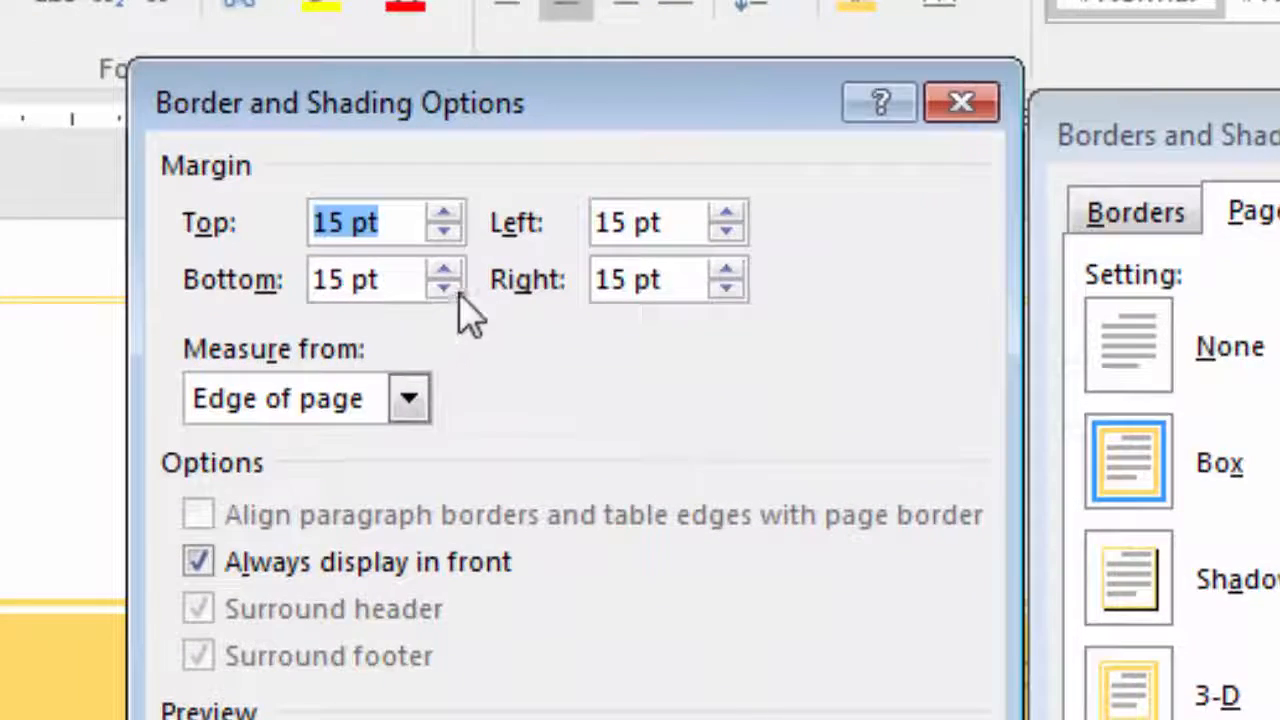
left_click(455, 271)
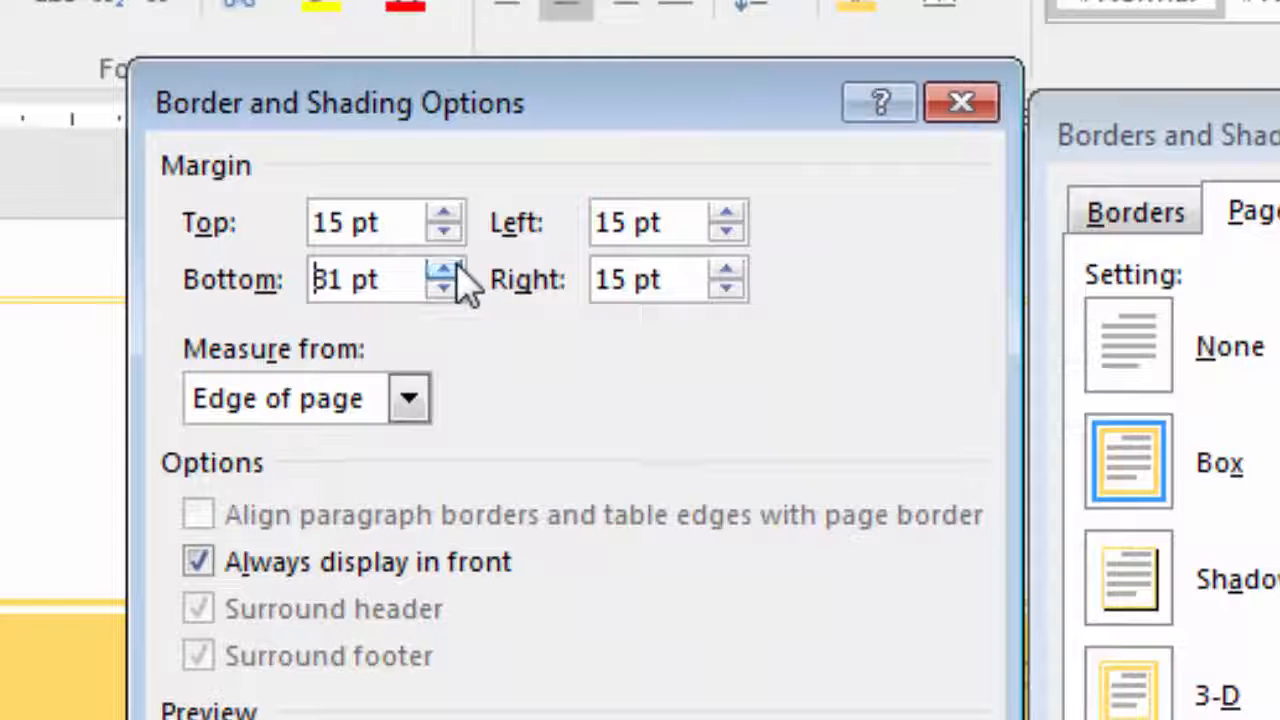
left_click(455, 216)
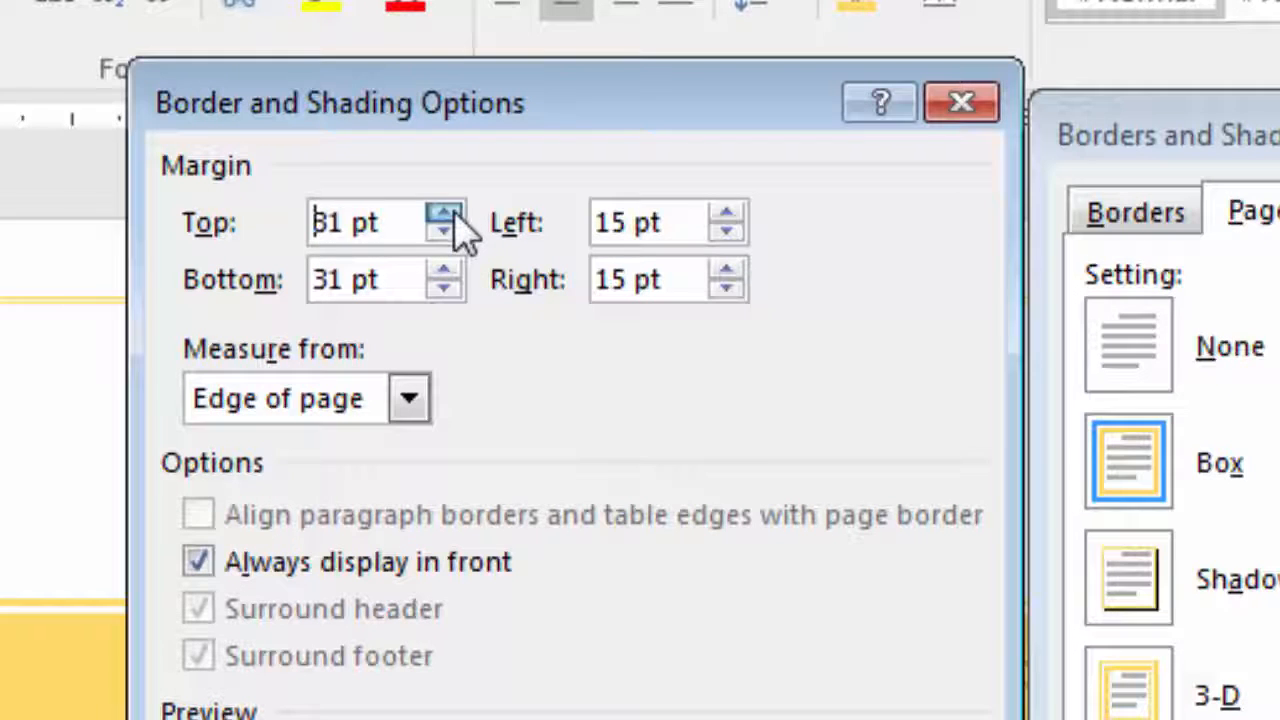
Step: Set the page border's left and right margins to 31 pt and apply the change to the whole document
left_click(737, 218)
left_click(736, 214)
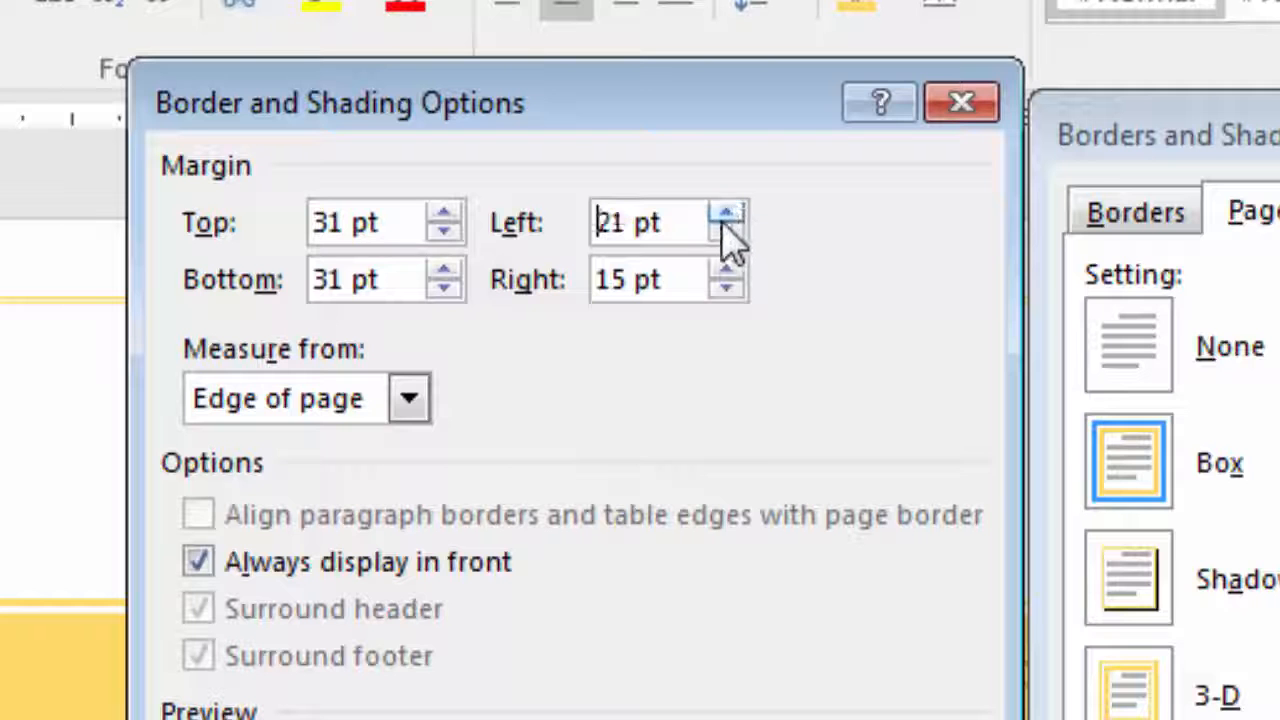
left_click(730, 214)
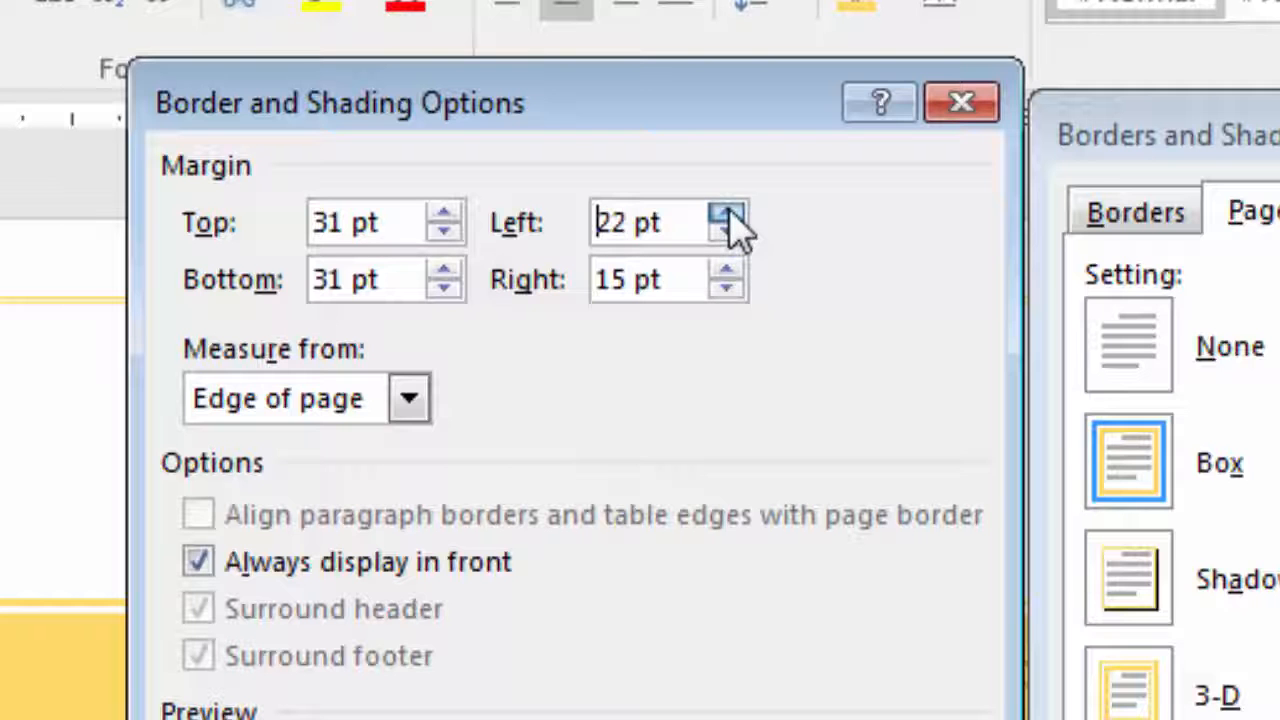
left_click(735, 271)
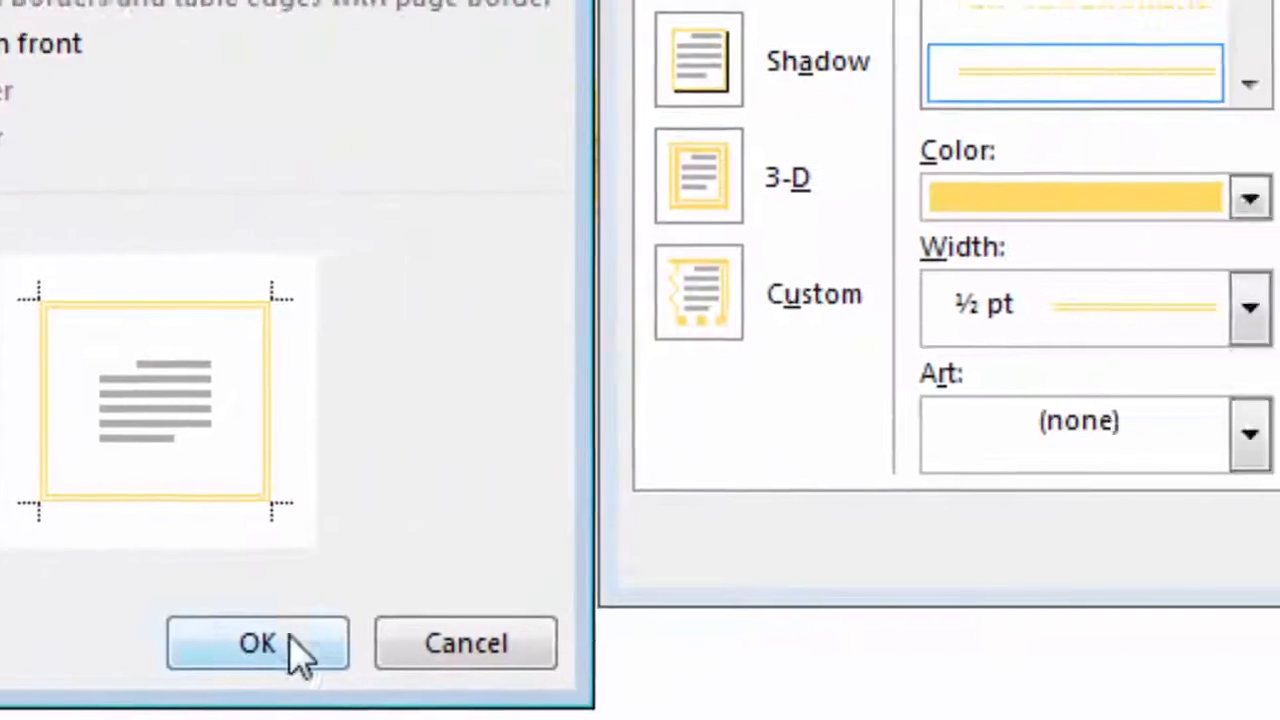
left_click(289, 643)
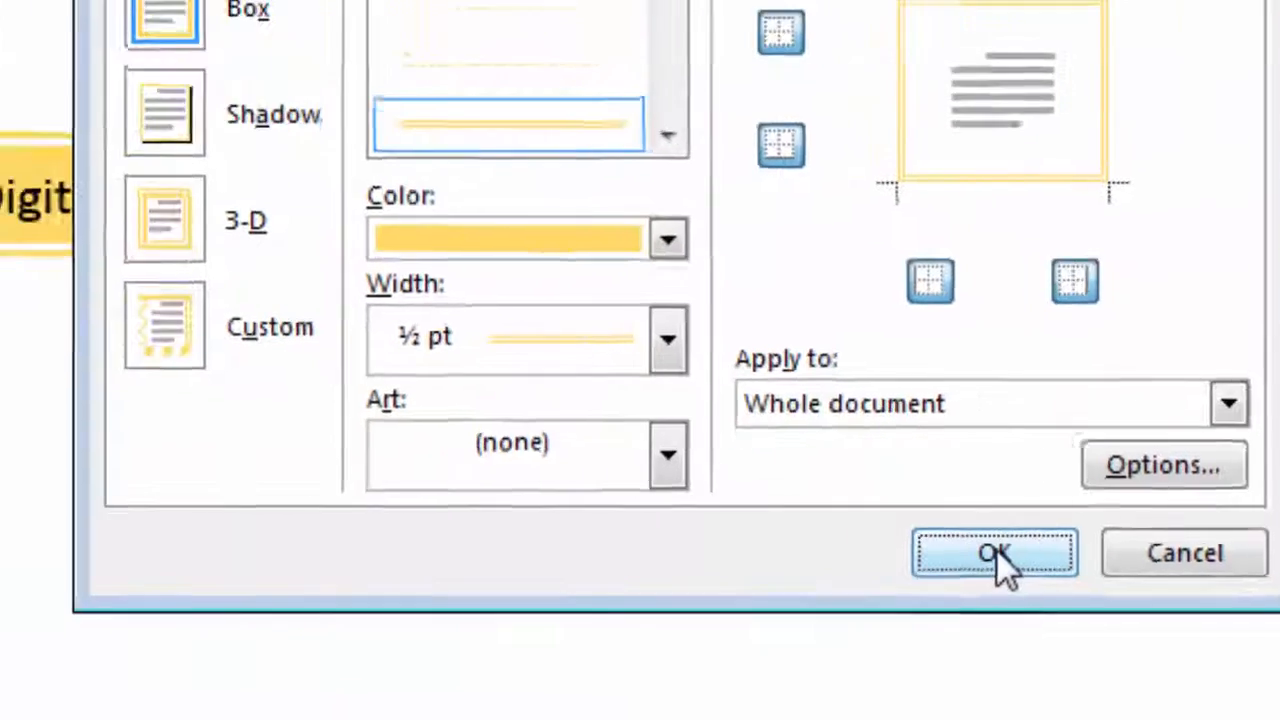
left_click(860, 585)
scroll(889, 570, "down", 15)
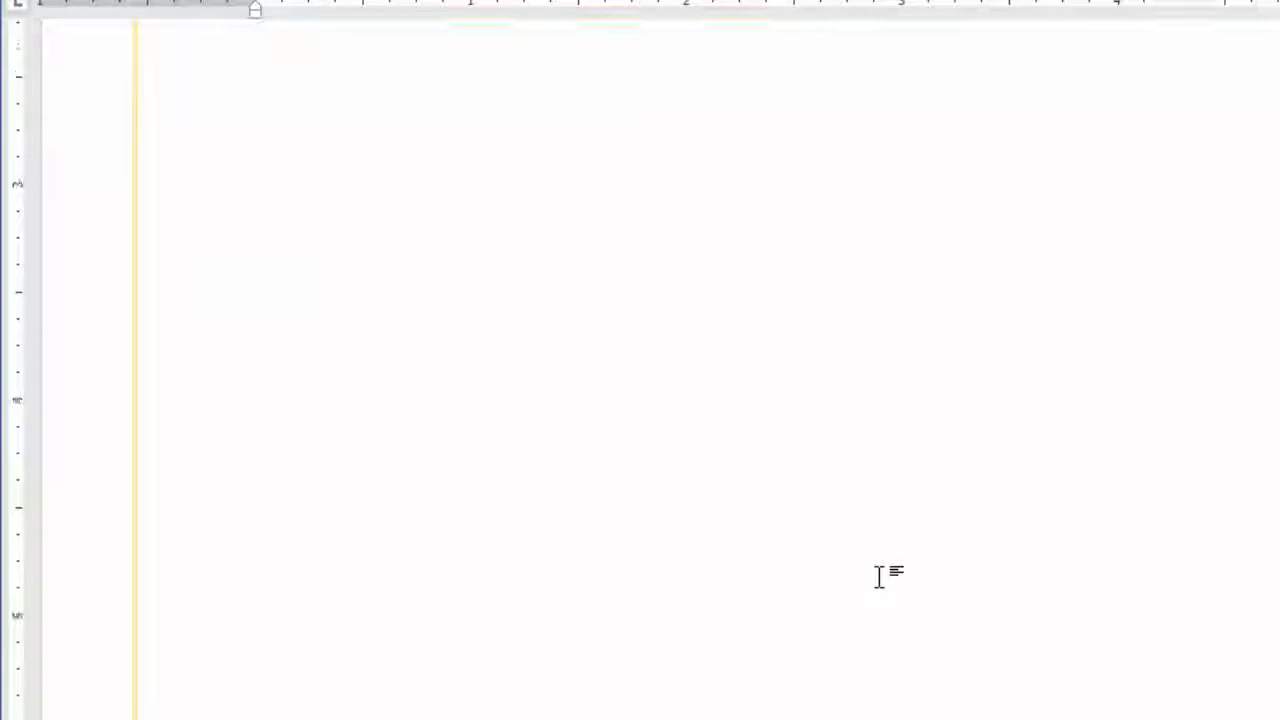
scroll(889, 566, "up", 15)
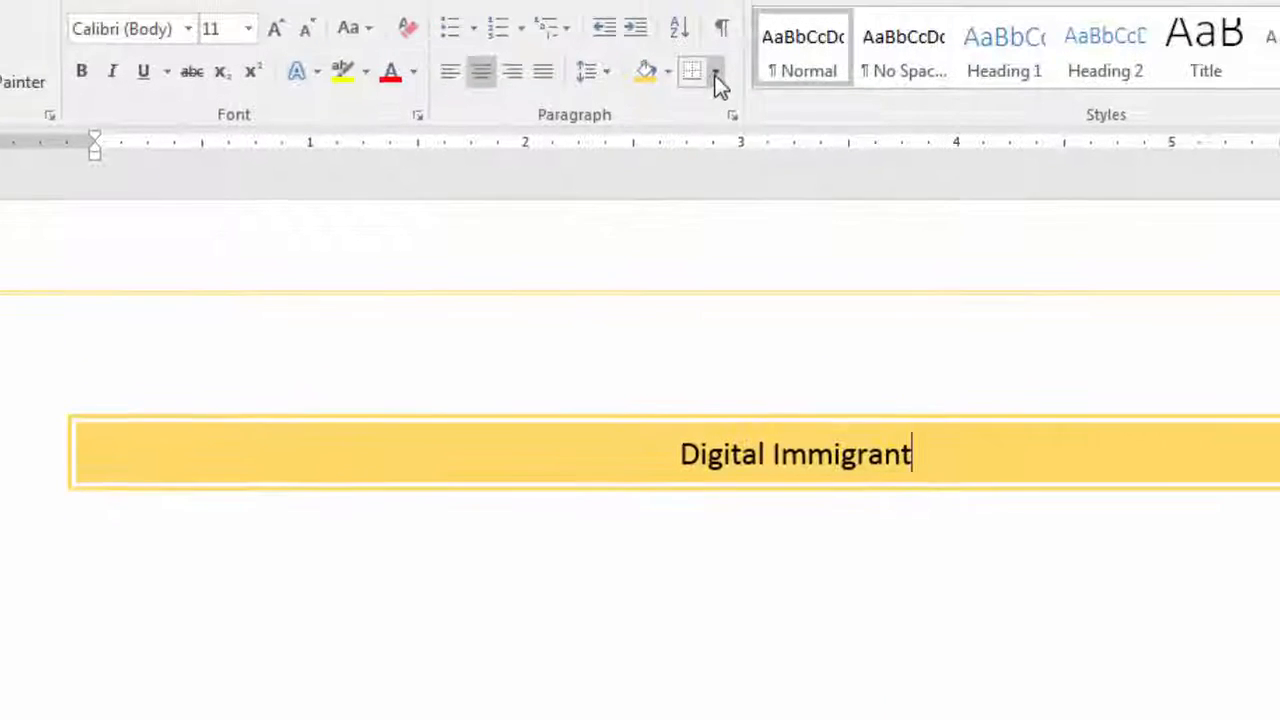
Step: Reopen the page border's margin options and measure the margins from Text
left_click(716, 74)
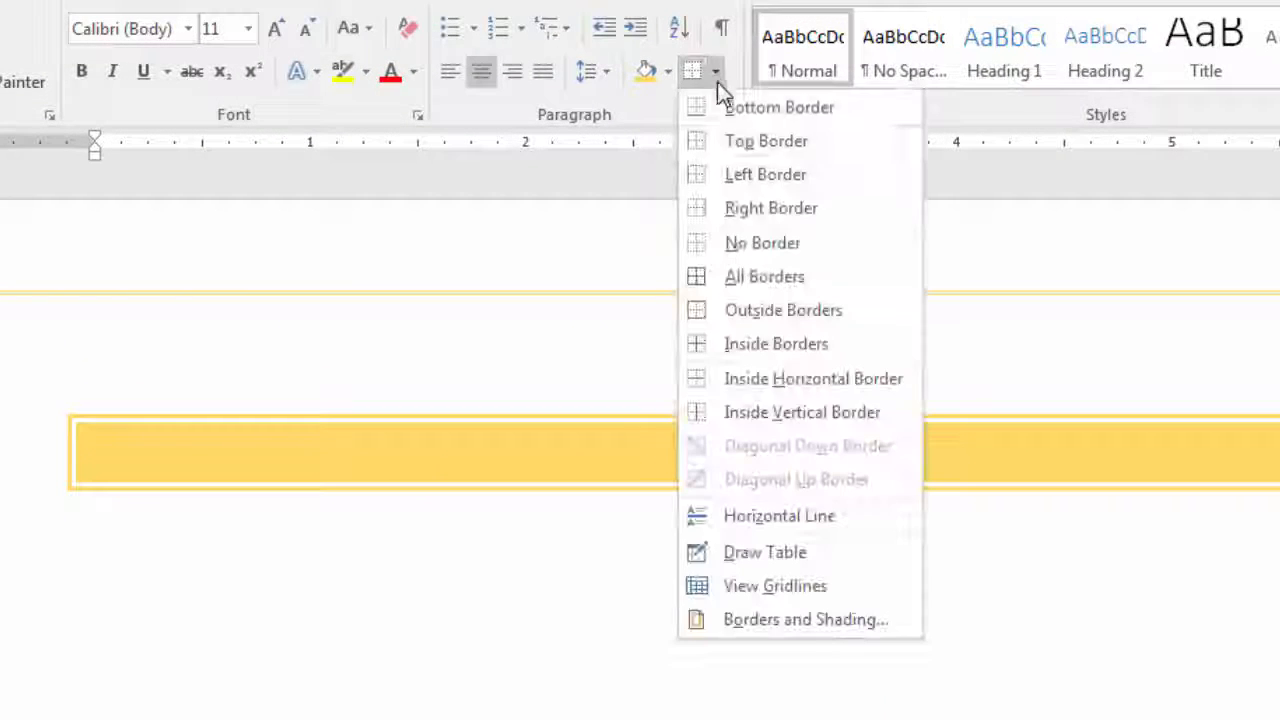
left_click(806, 617)
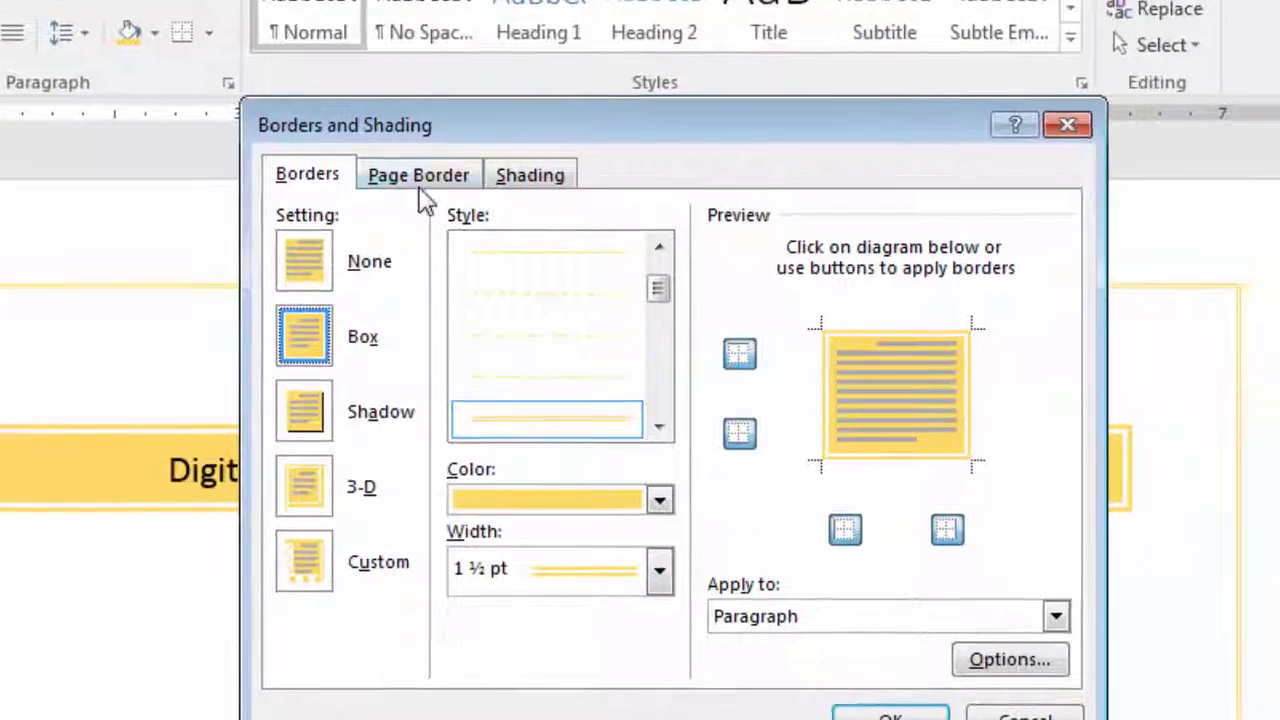
left_click(500, 183)
left_click(996, 661)
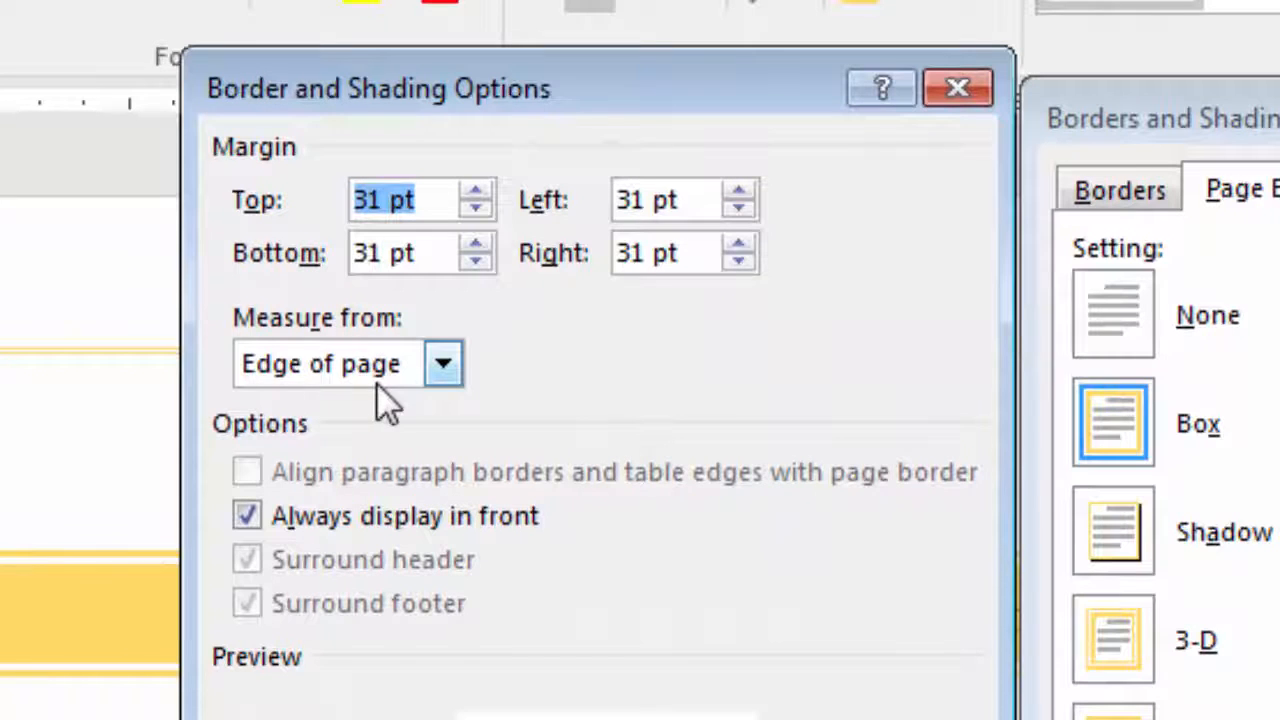
left_click(441, 366)
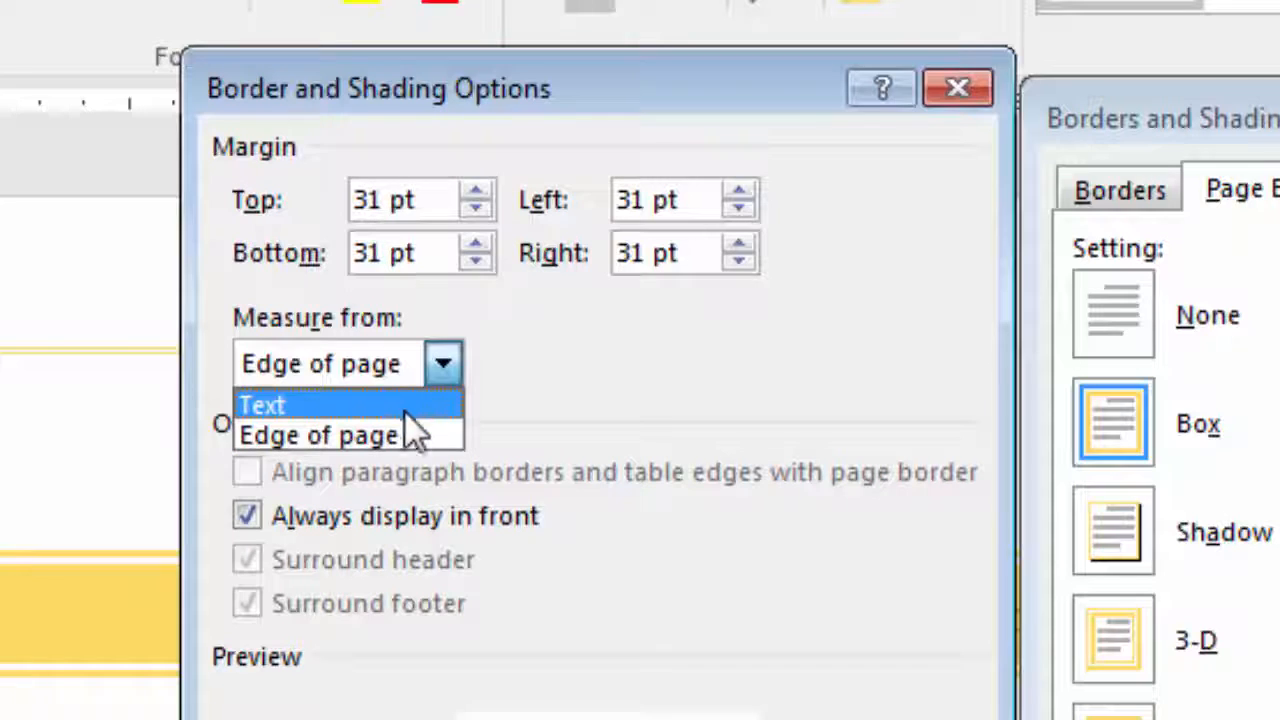
left_click(405, 404)
Step: Set the page border's top, bottom, left and right margins to 15 pt and apply the border to the whole document
left_click_drag(420, 200, 317, 209)
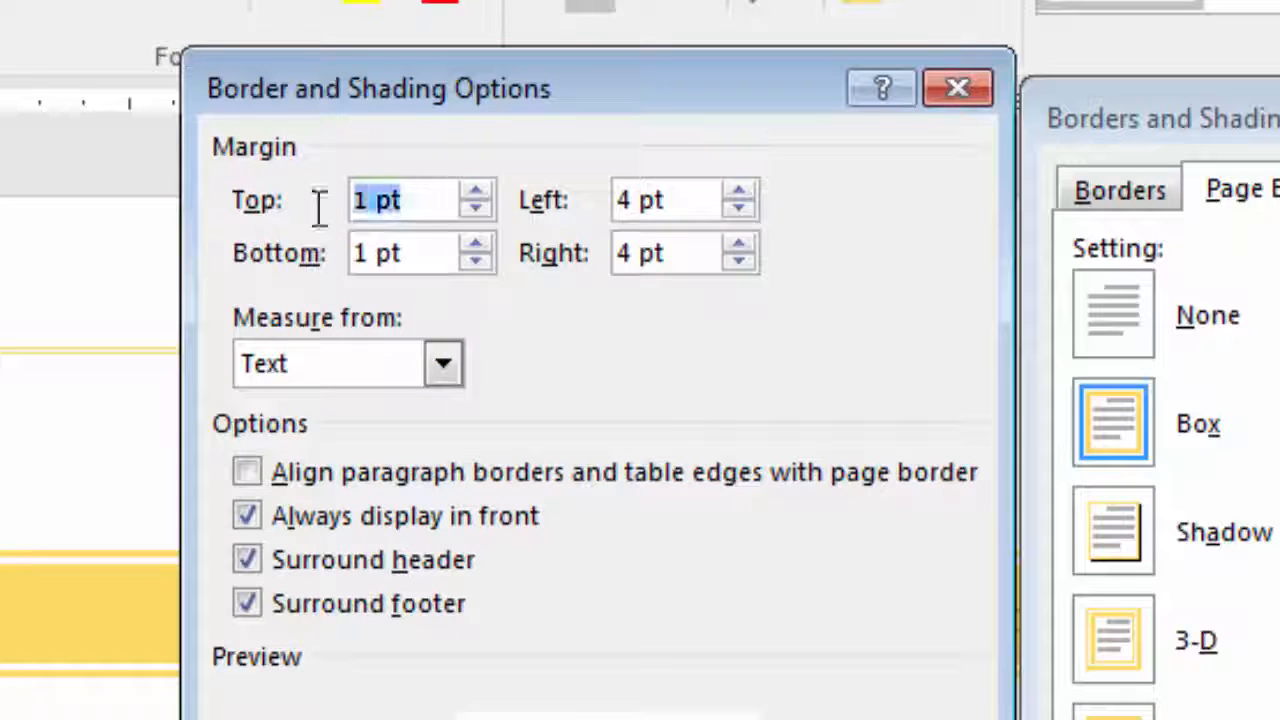
type("15")
key("Tab")
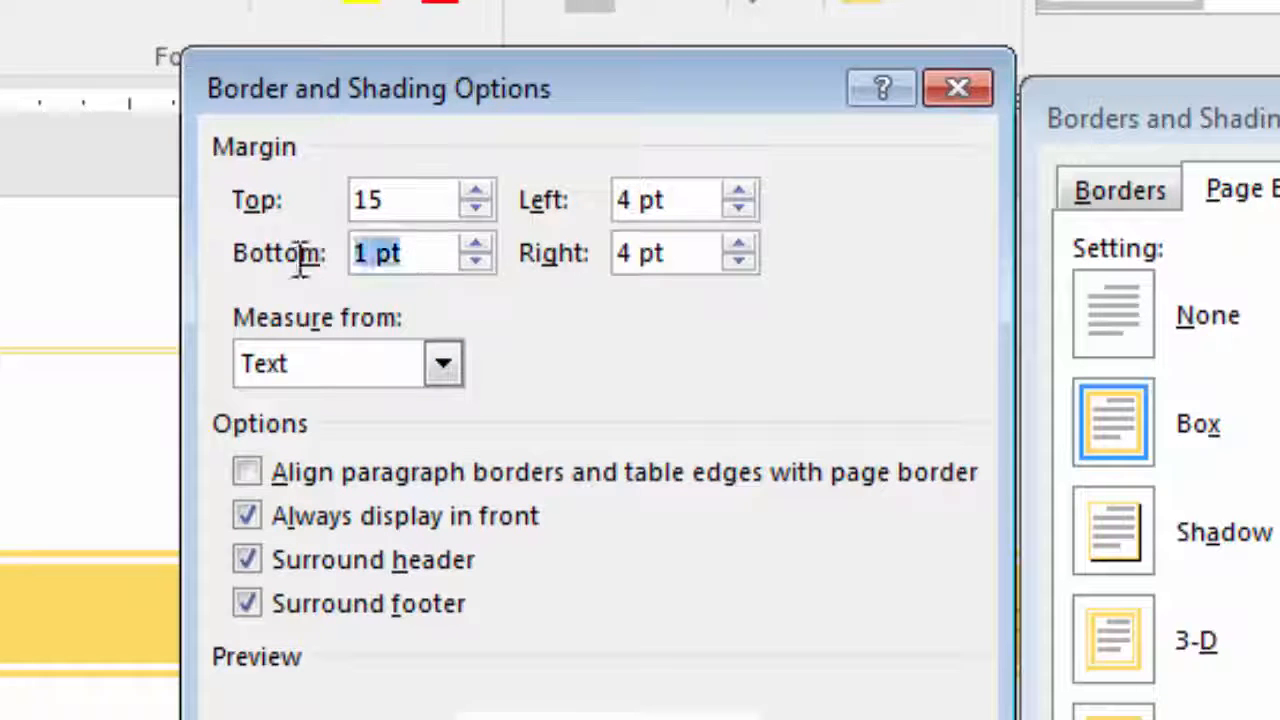
type("15")
left_click_drag(672, 200, 568, 252)
type("15")
left_click_drag(680, 265, 591, 277)
type("1")
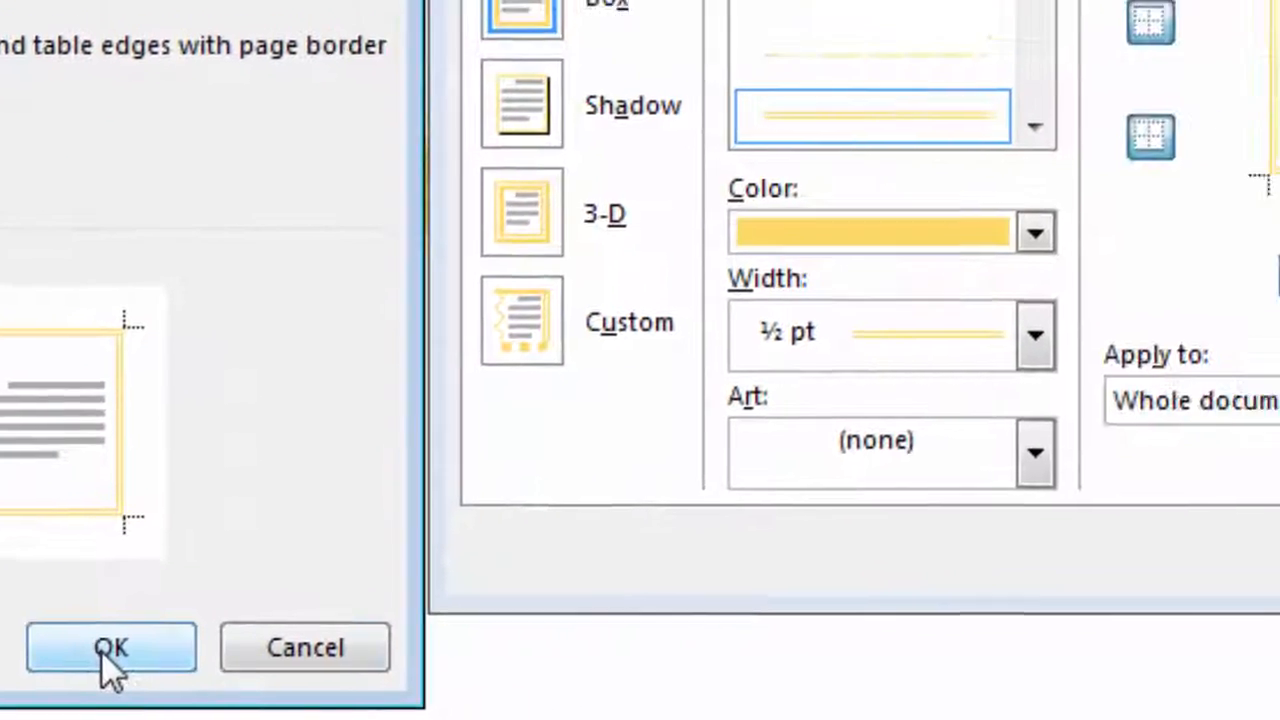
left_click(480, 626)
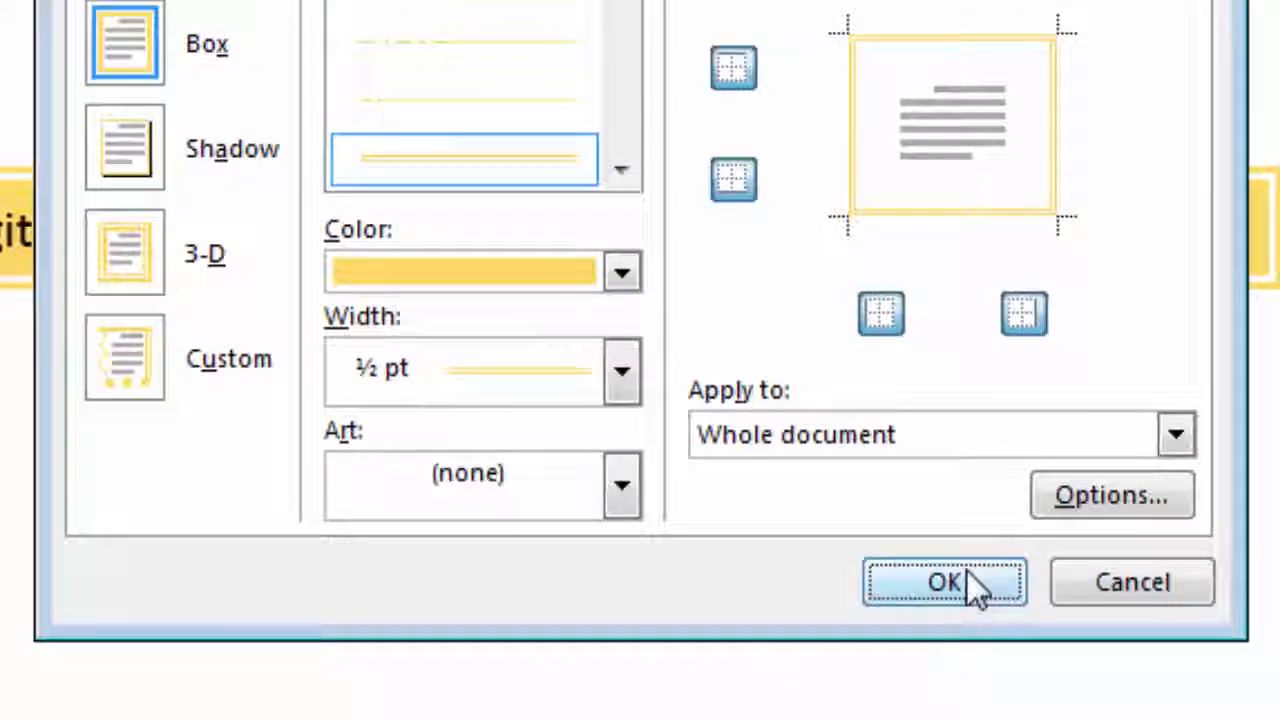
left_click(966, 572)
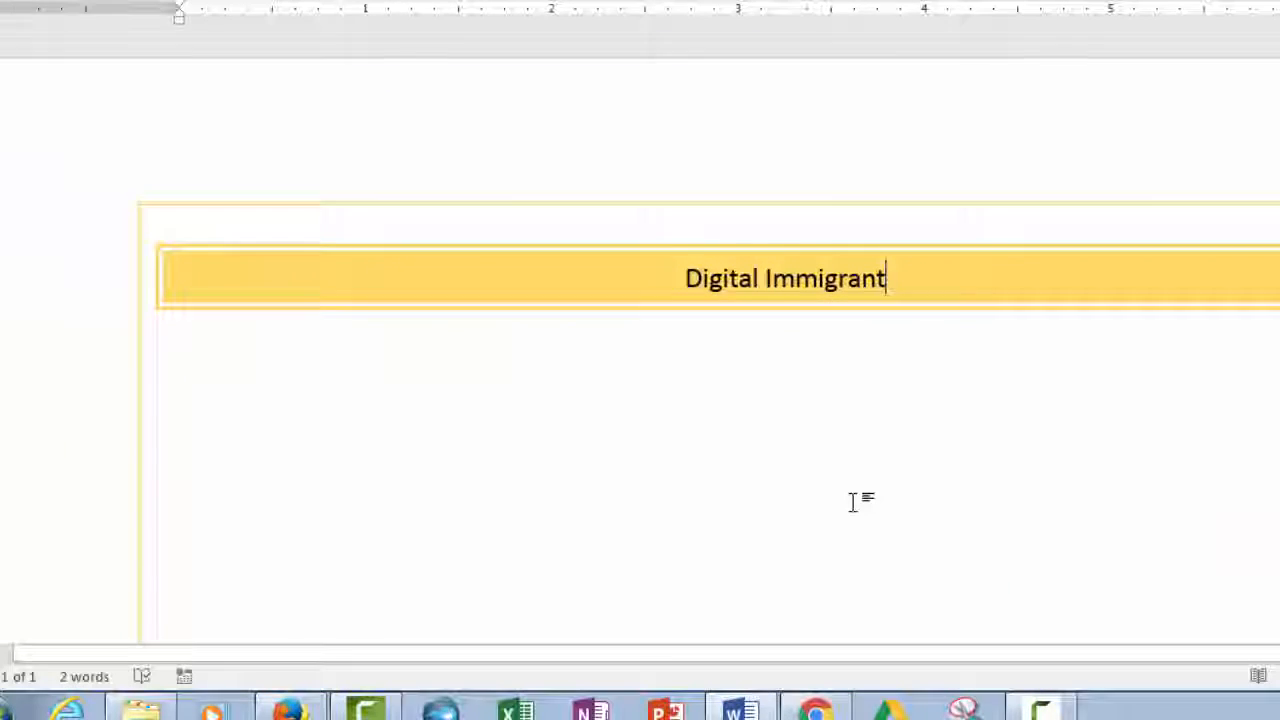
Step: Examine the page border's spacing around the heading and along the bottom of the page
scroll(852, 500, "down", 5)
scroll(855, 505, "down", 3)
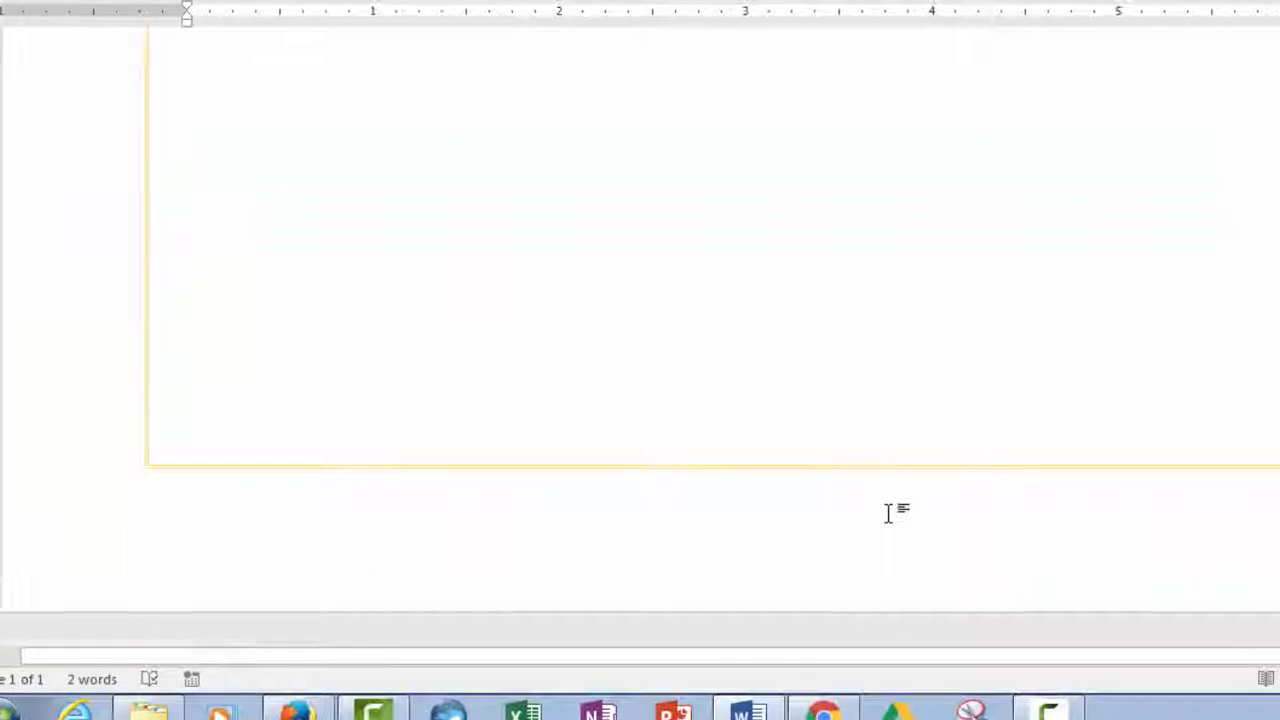
scroll(888, 513, "up", 8)
scroll(893, 515, "down", 5)
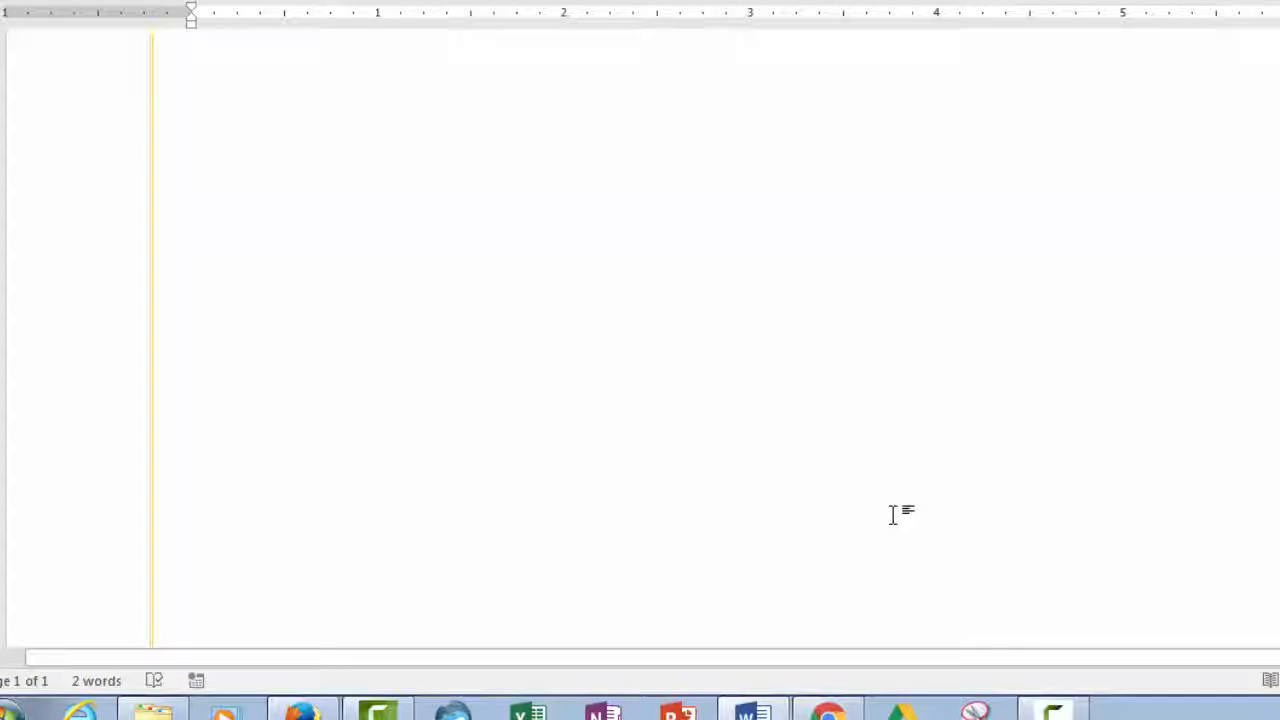
scroll(894, 514, "down", 3)
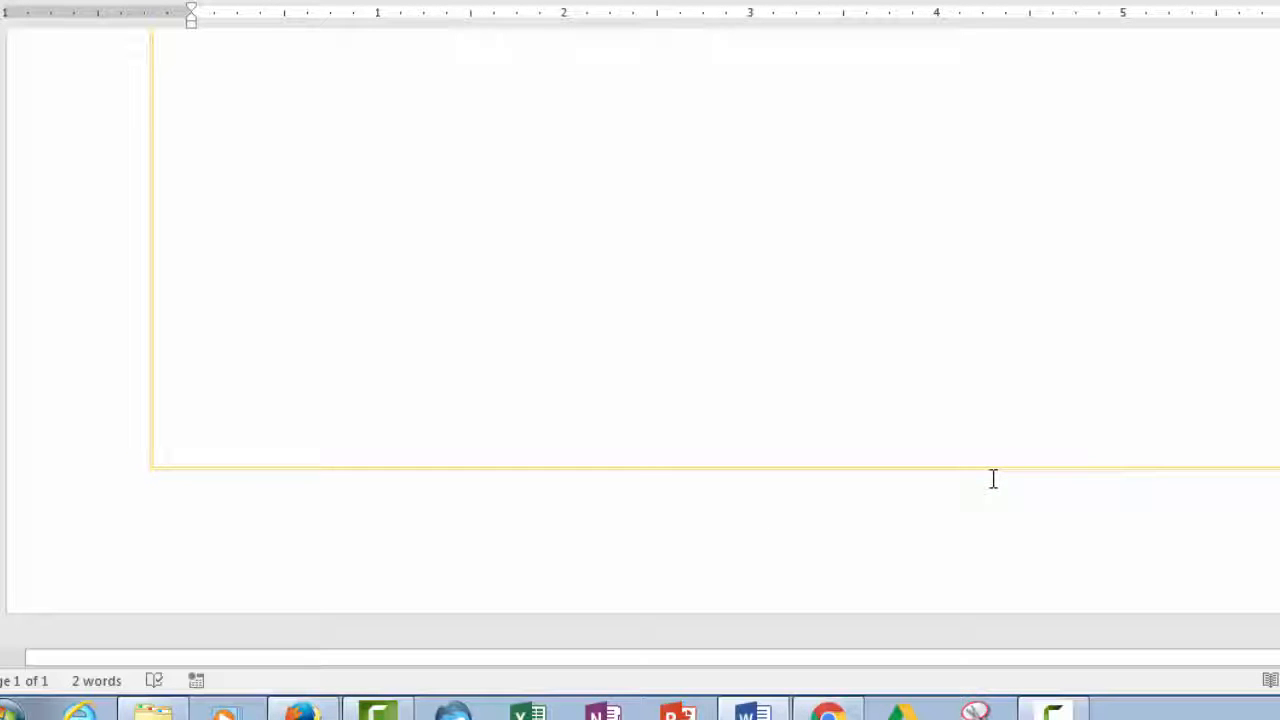
scroll(925, 462, "up", 8)
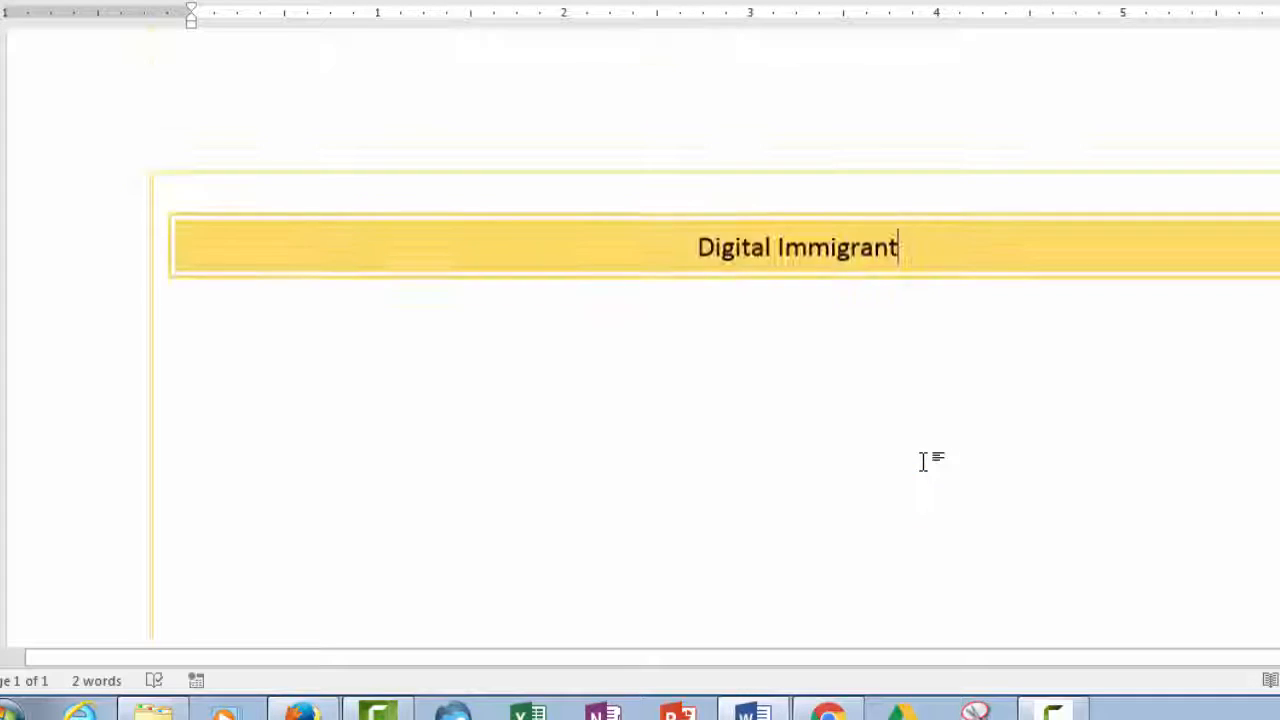
scroll(928, 481, "down", 4)
scroll(928, 482, "down", 3)
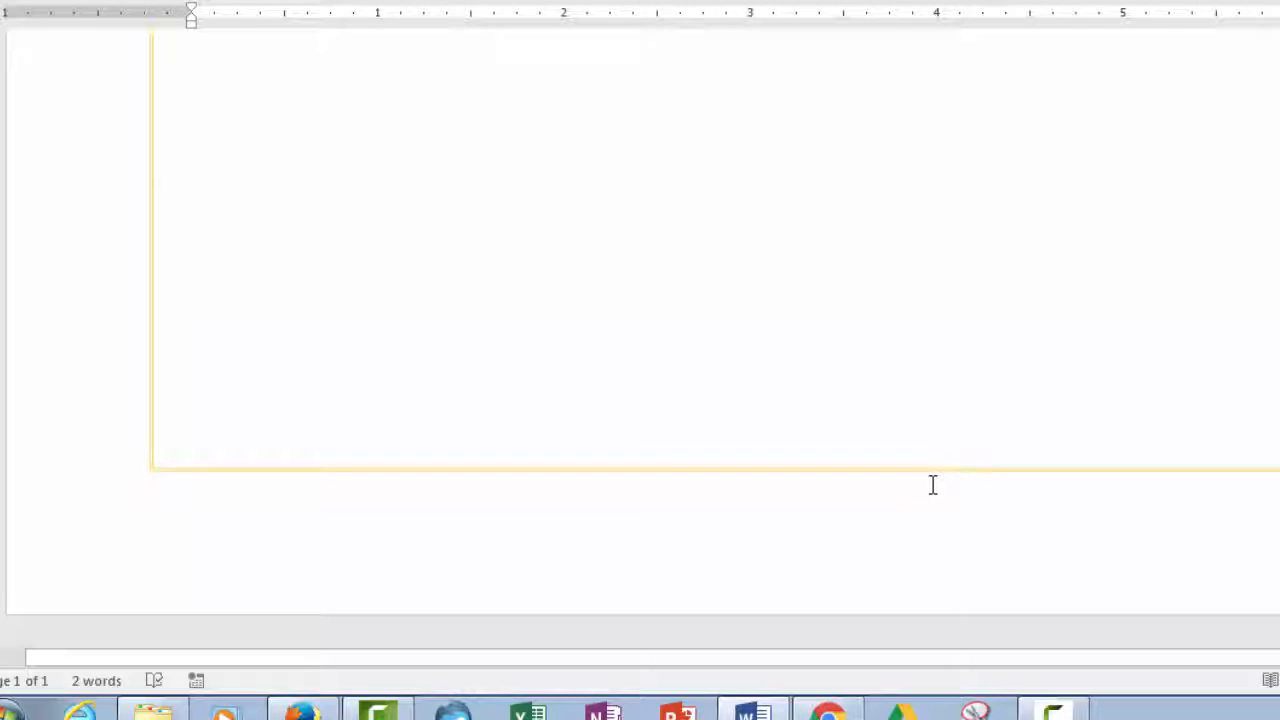
scroll(931, 484, "up", 3)
scroll(931, 485, "up", 3)
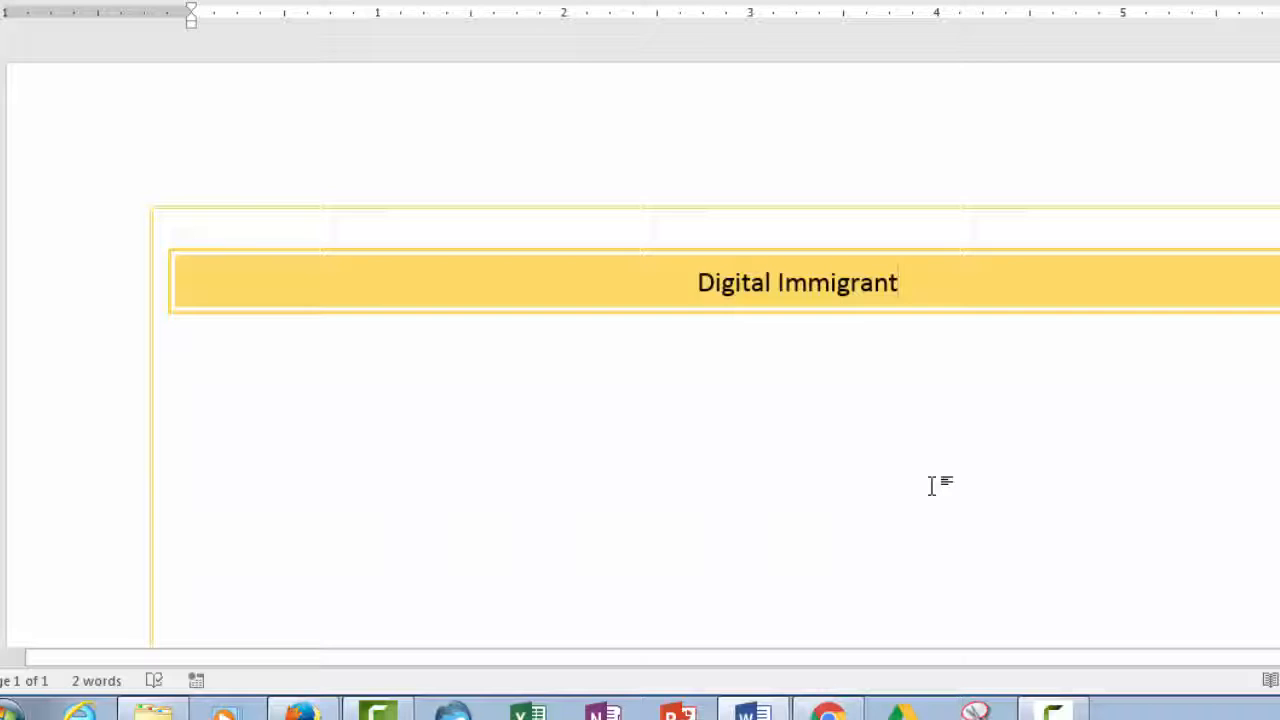
scroll(931, 485, "down", 2)
scroll(931, 485, "up", 2)
scroll(931, 485, "up", 1)
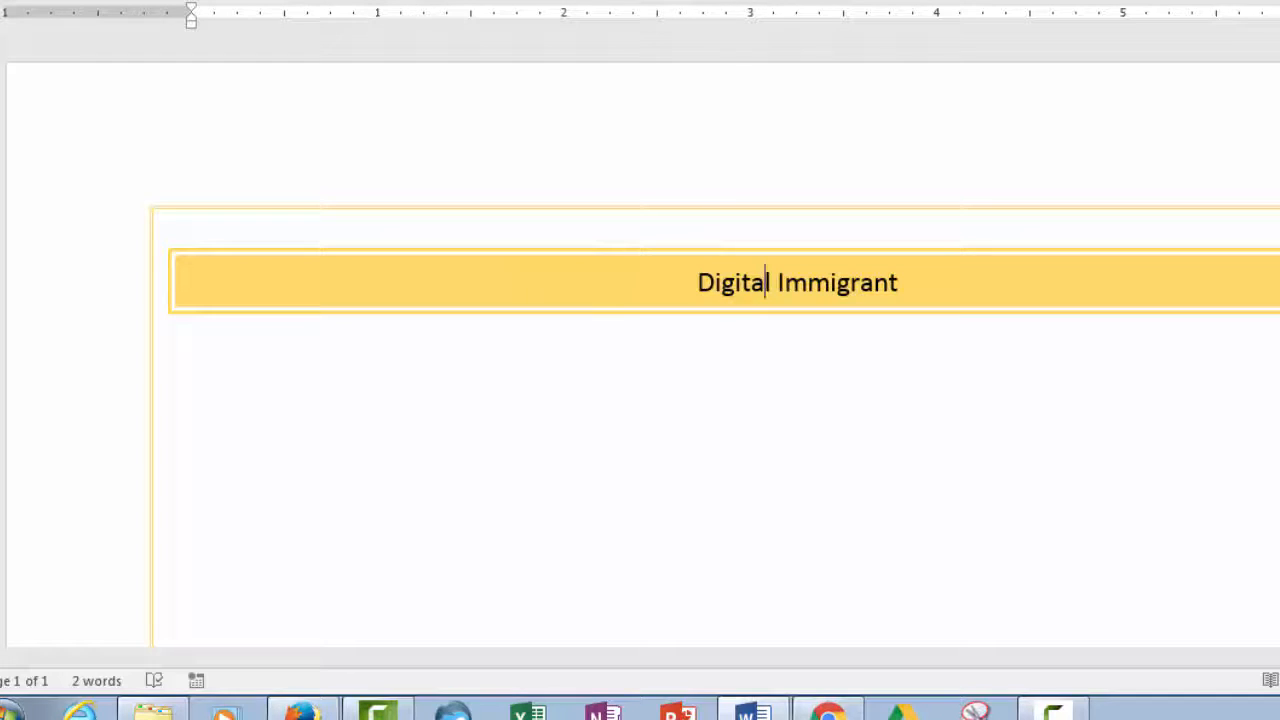
Step: Review the From text spacing options of the "Digital Immigrant" paragraph border and close them without changes
left_click(730, 0)
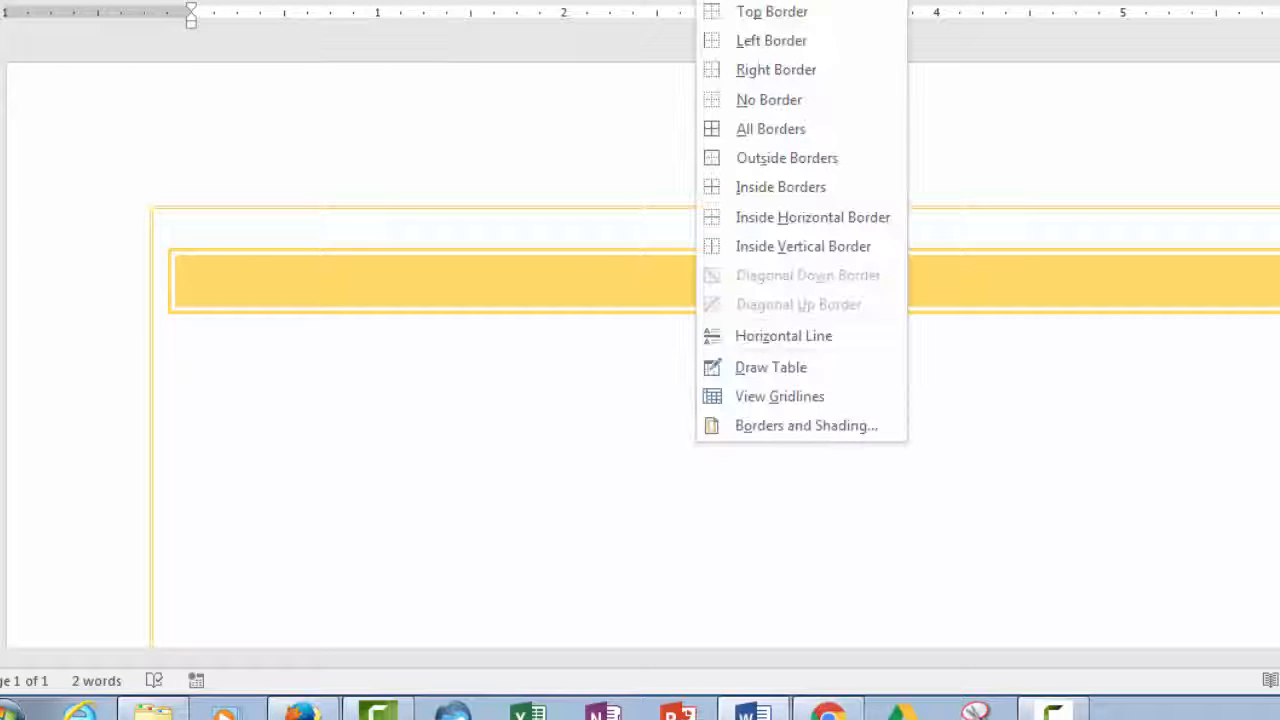
left_click(838, 437)
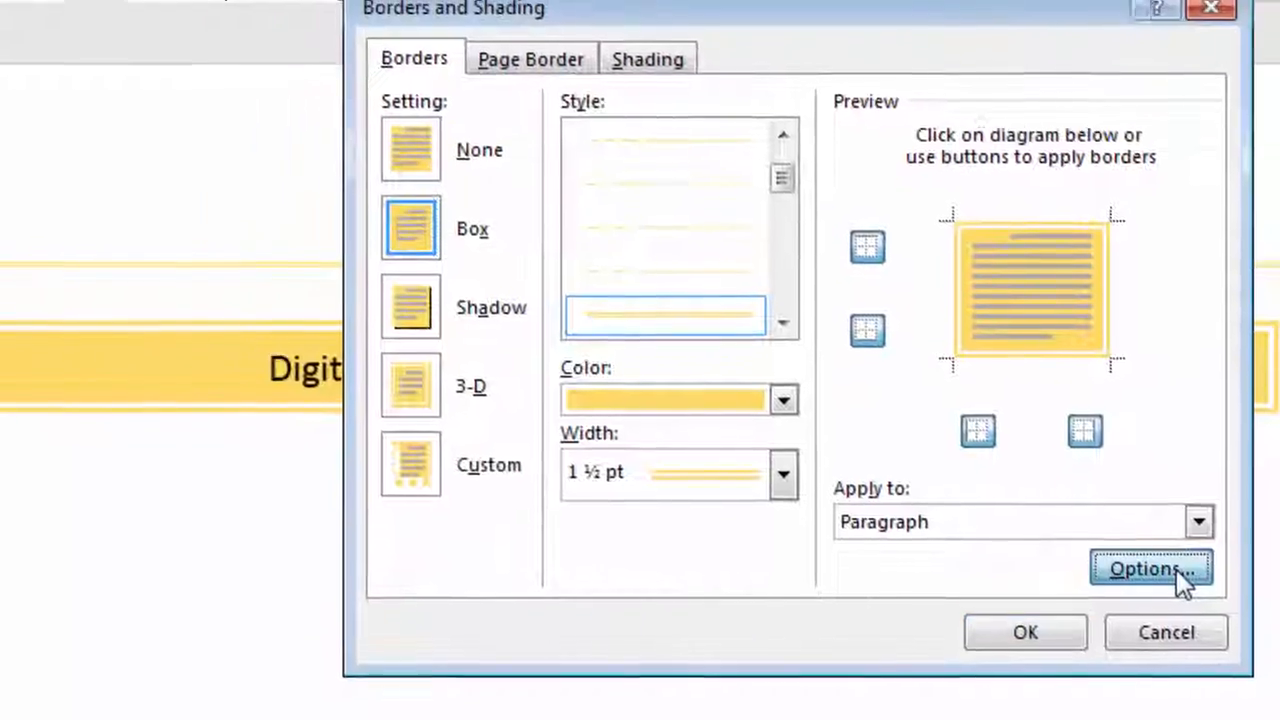
left_click(1040, 537)
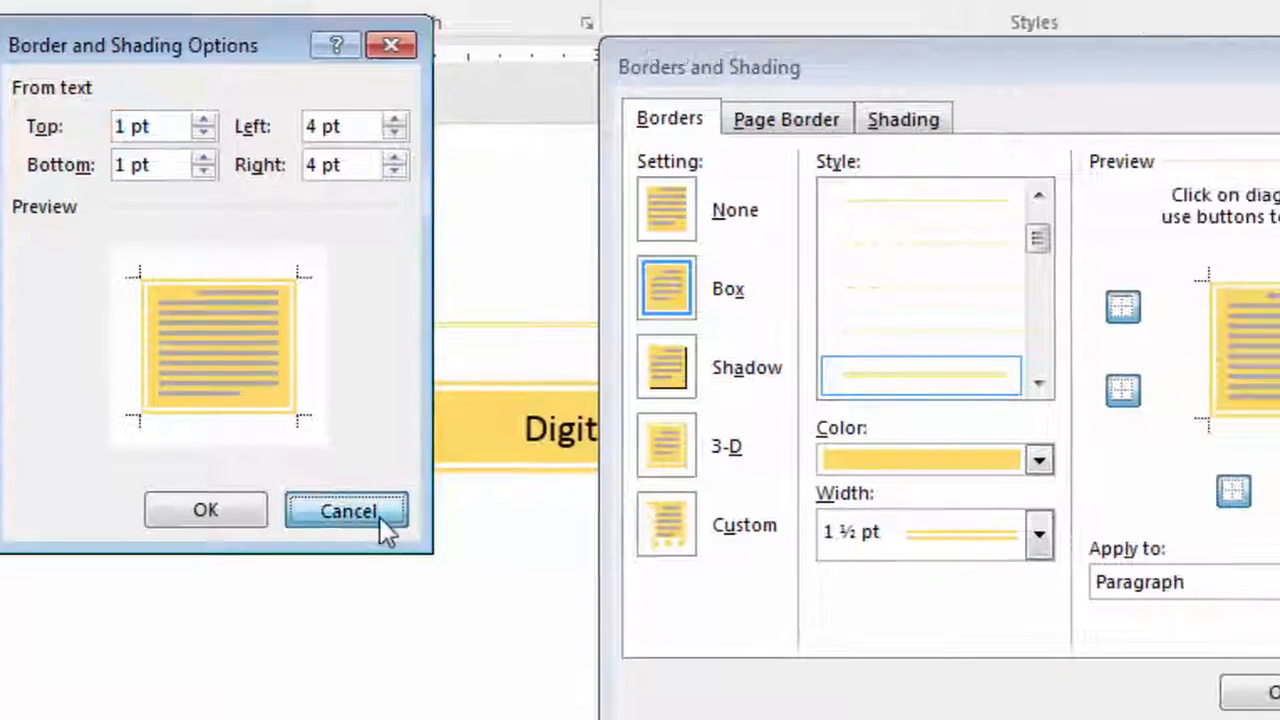
left_click(490, 530)
left_click(1048, 660)
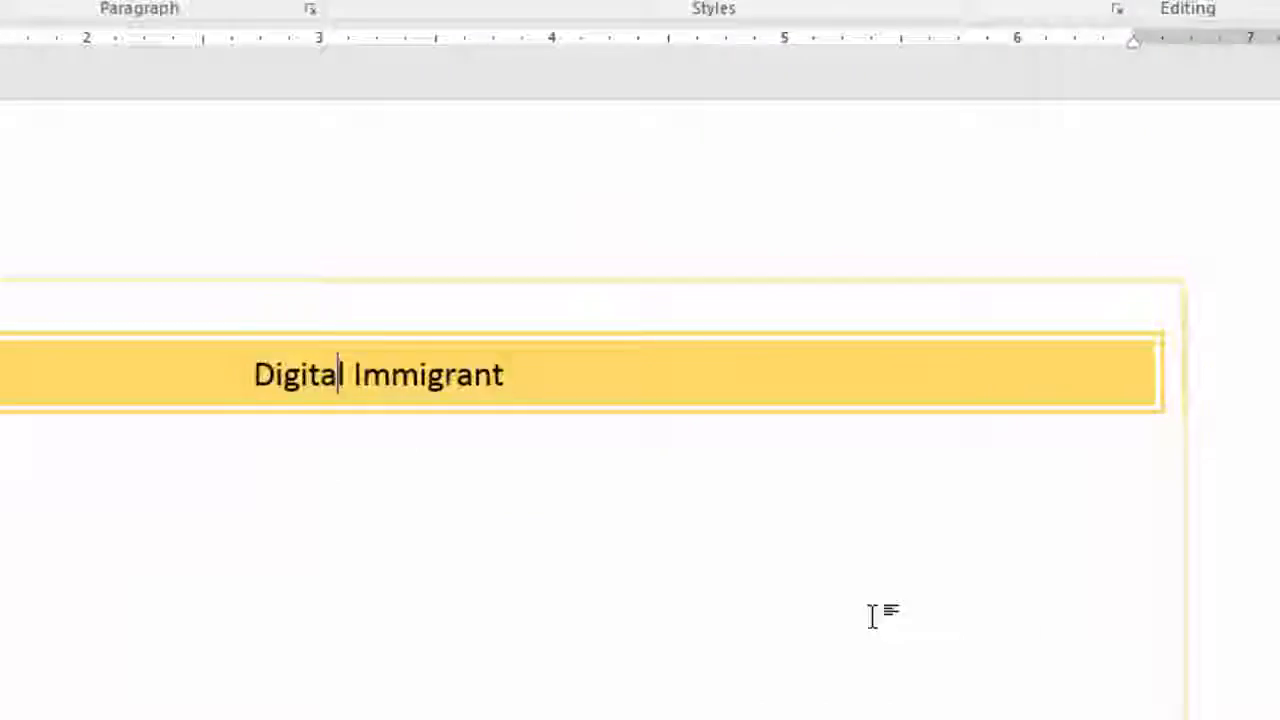